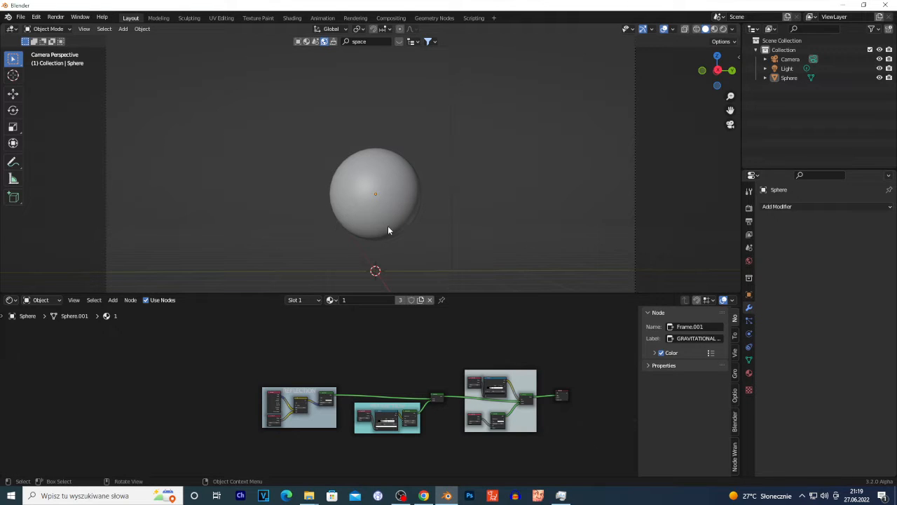
- Add a UV sphere at the 3D cursor and shade it smooth
key("shift+a")
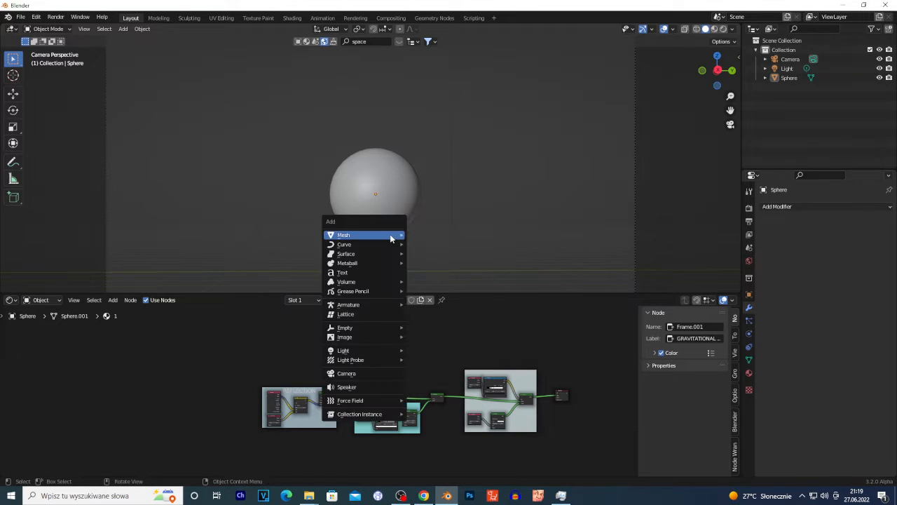
mouse_move(390, 234)
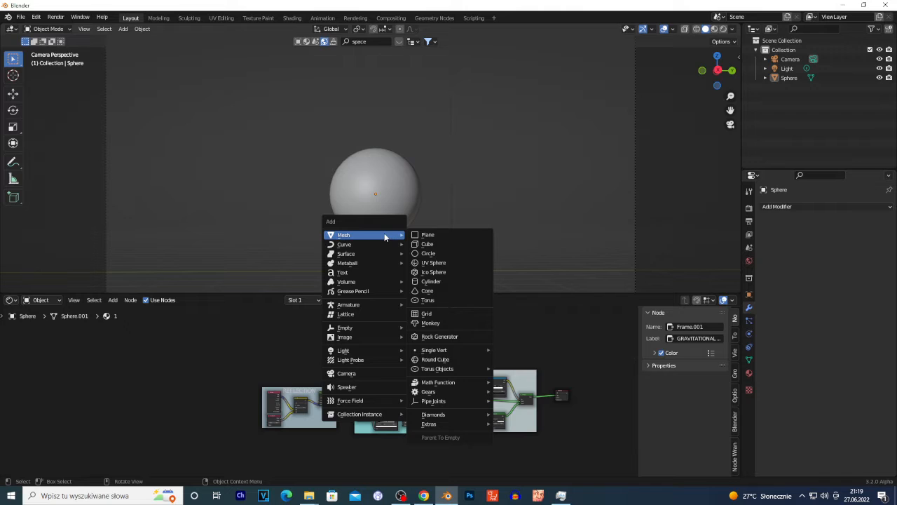
left_click(446, 263)
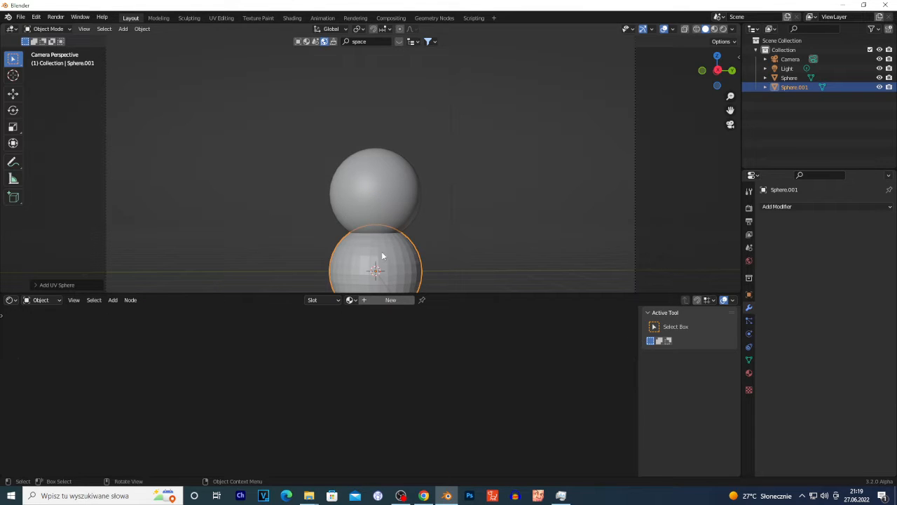
right_click(382, 256)
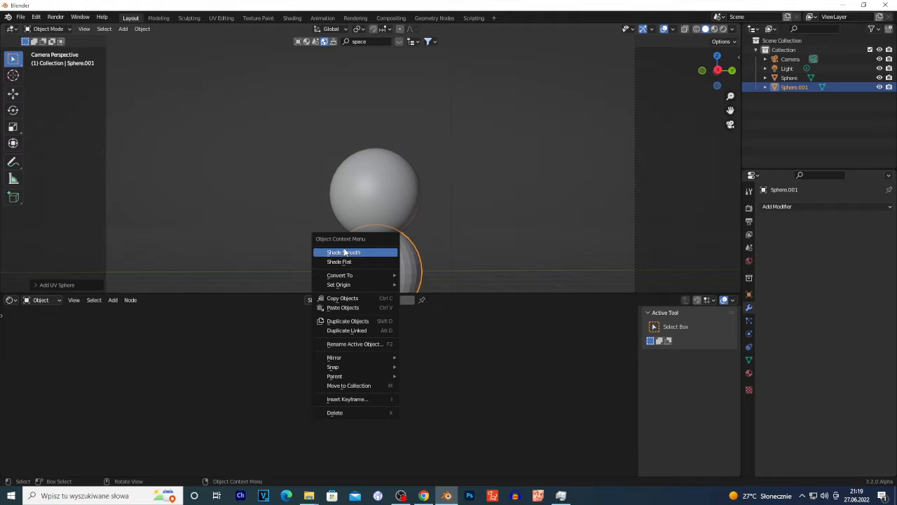
left_click(365, 253)
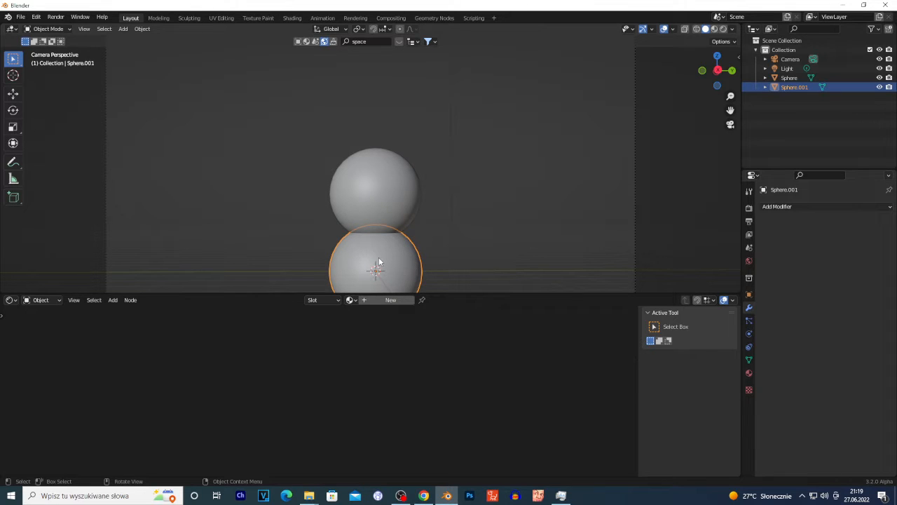
- Delete the newly added sphere and select the original sphere above the 3D cursor
key("x")
left_click(379, 259)
left_click(390, 200)
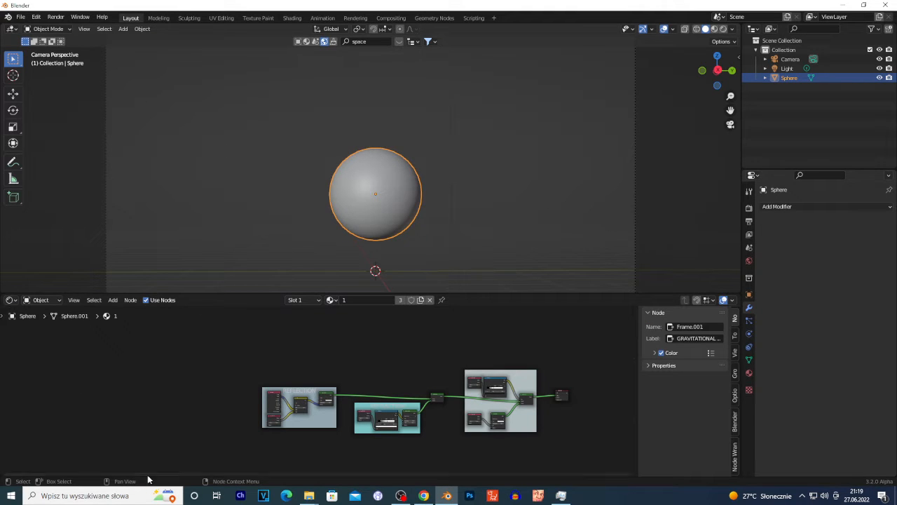
left_click(9, 300)
key("Escape")
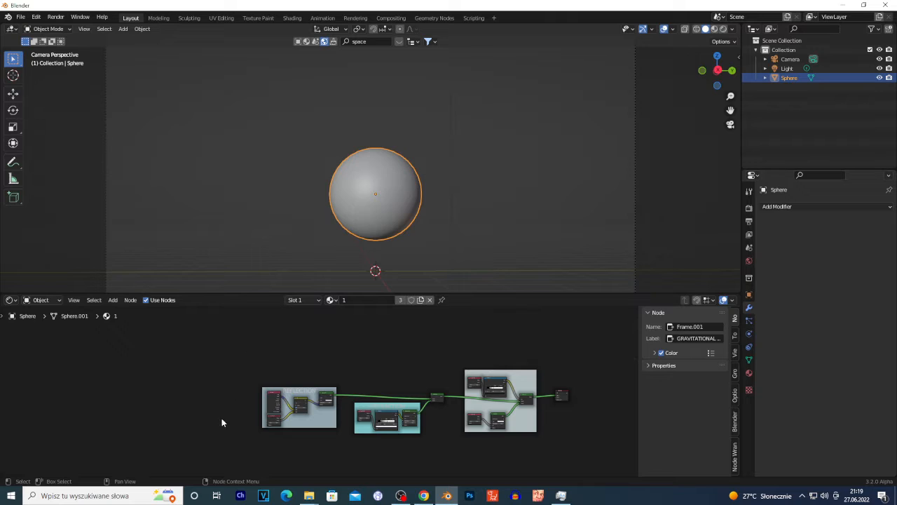
key("shift+a")
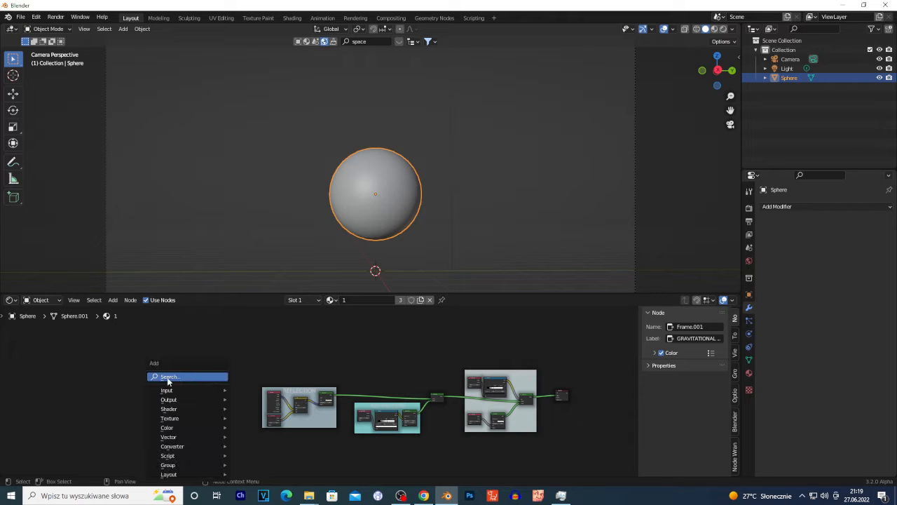
left_click(179, 377)
left_click(141, 379)
- Examine the Geometry and Layer Weight nodes in the REFLECTION frame and how they connect to the Mix node
scroll(190, 402, "up", 11)
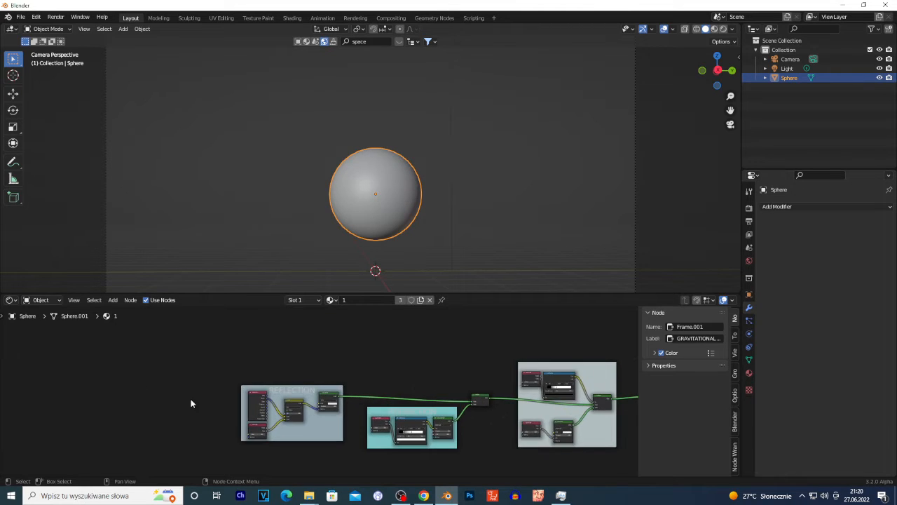
middle_click_drag(104, 417, 194, 357)
middle_click_drag(184, 389, 132, 423)
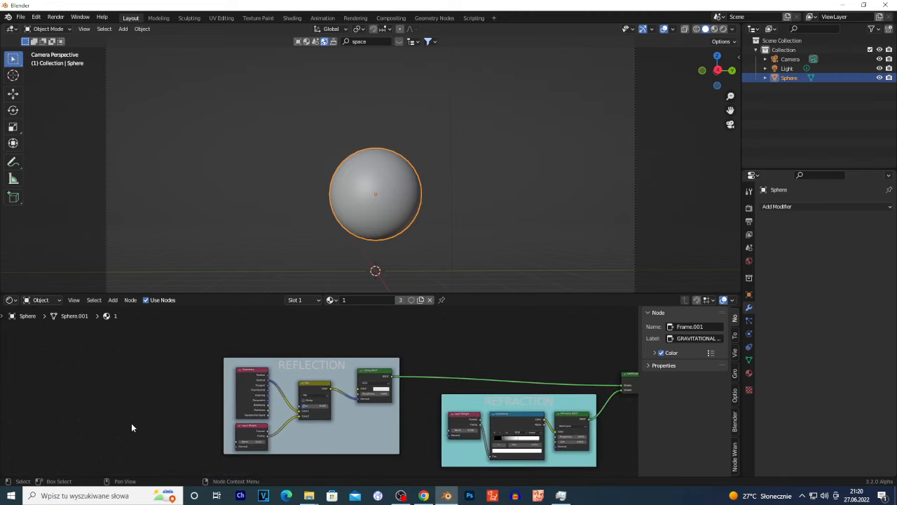
scroll(132, 417, "up", 6)
scroll(132, 412, "up", 3)
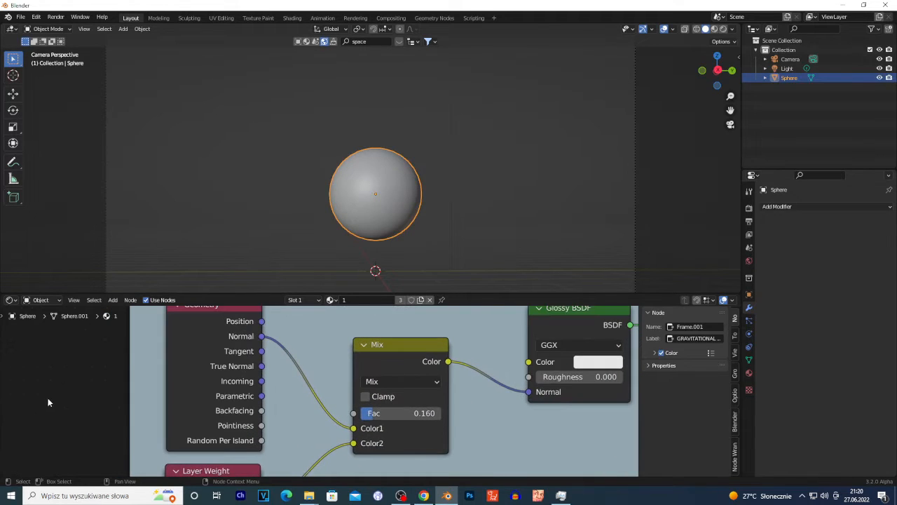
middle_click_drag(50, 401, 68, 423)
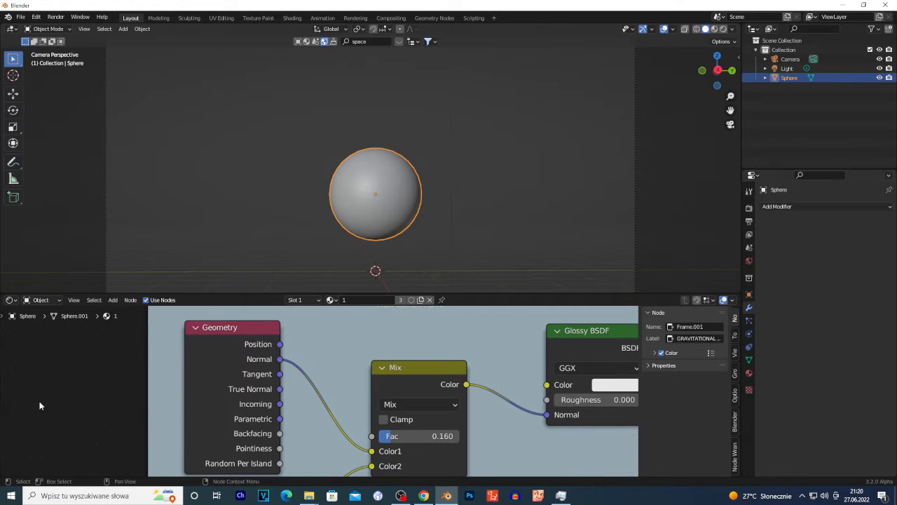
scroll(37, 420, "down", 1)
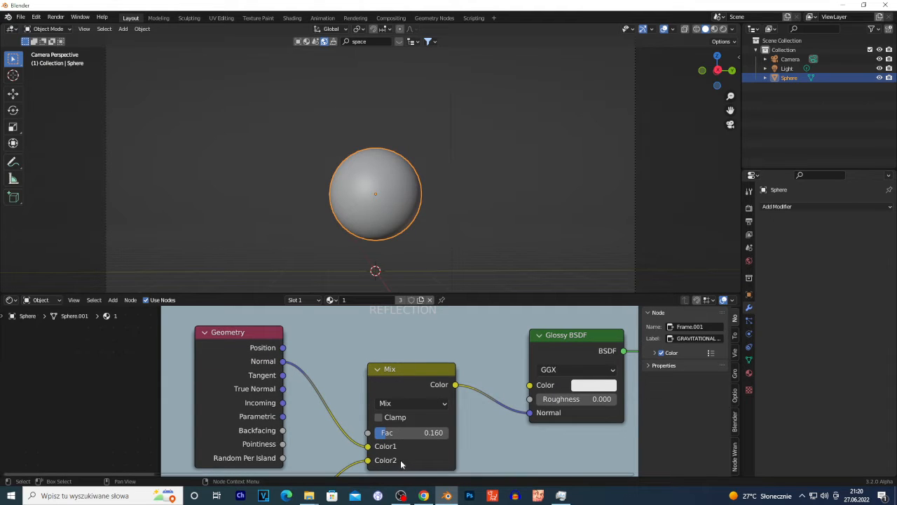
scroll(40, 382, "down", 5)
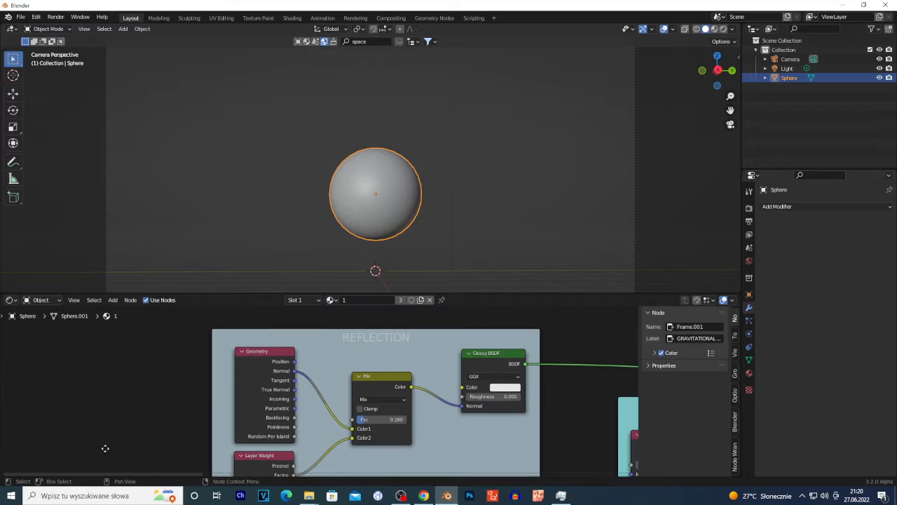
middle_click_drag(104, 454, 139, 398)
scroll(143, 396, "up", 1)
scroll(265, 386, "up", 3)
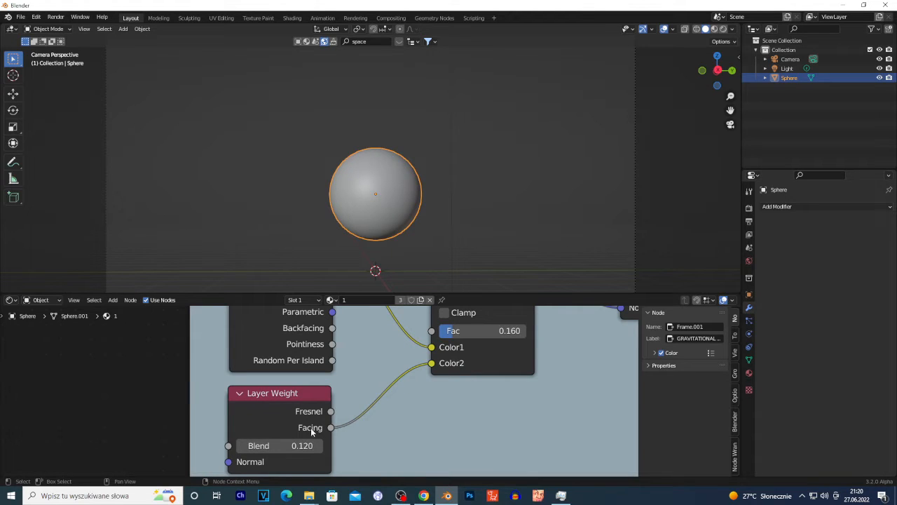
scroll(446, 369, "down", 2)
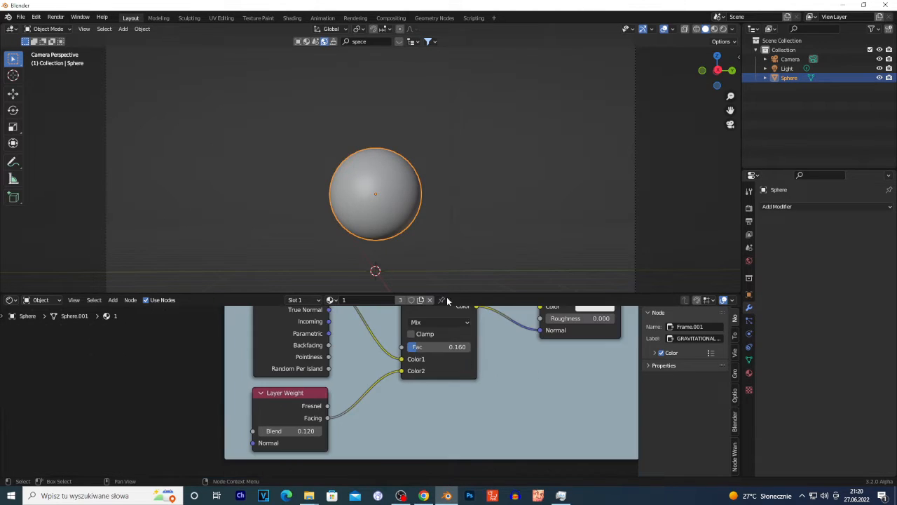
scroll(137, 423, "up", 3)
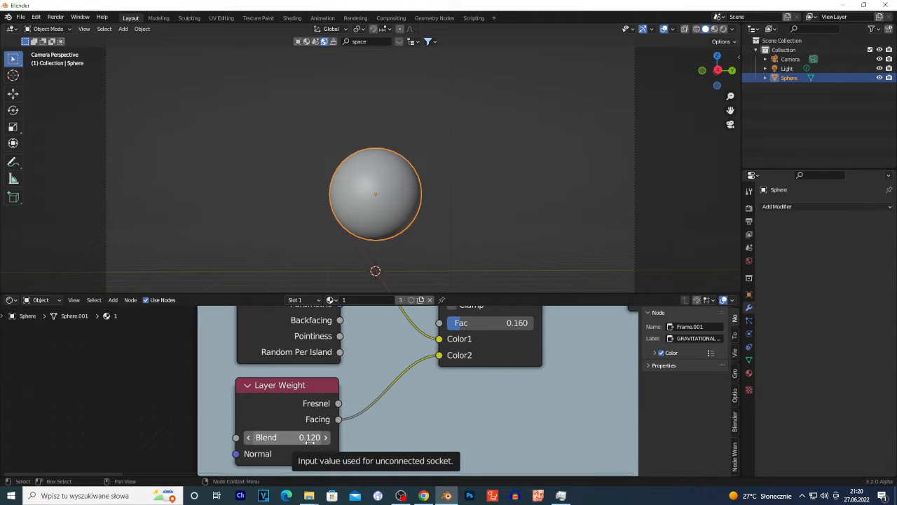
scroll(126, 419, "down", 4)
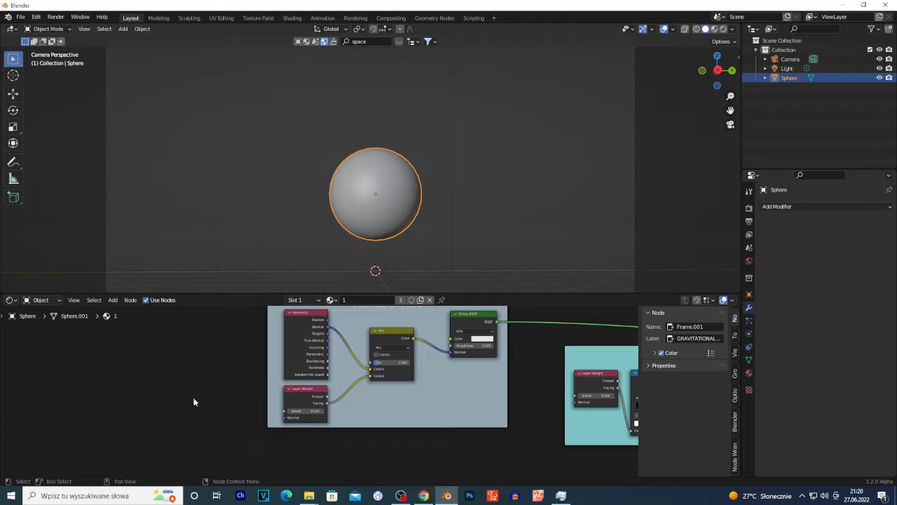
- Examine the Mix factor and the Glossy BSDF settings, and where the REFLECTION frame's output leads
middle_click_drag(219, 378, 166, 396)
scroll(168, 389, "up", 6)
middle_click_drag(94, 384, 92, 399)
scroll(92, 400, "up", 2)
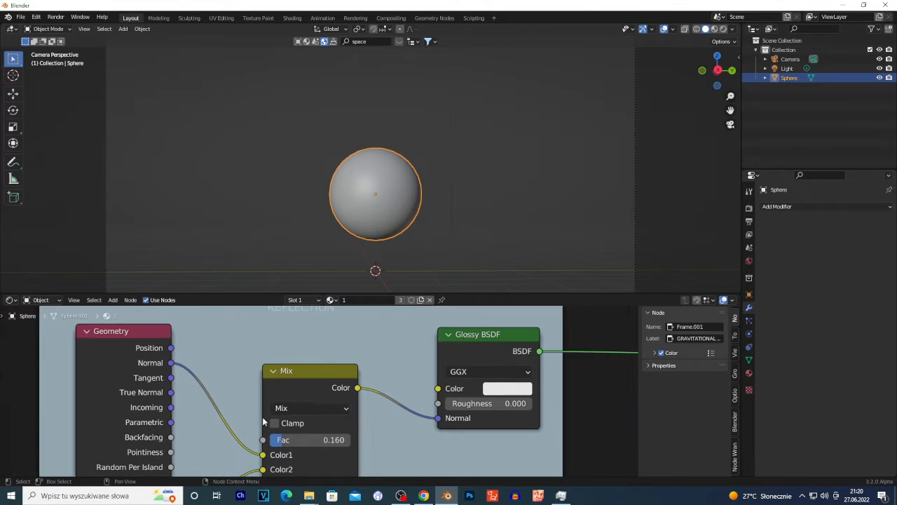
scroll(263, 421, "down", 1)
scroll(307, 419, "up", 3)
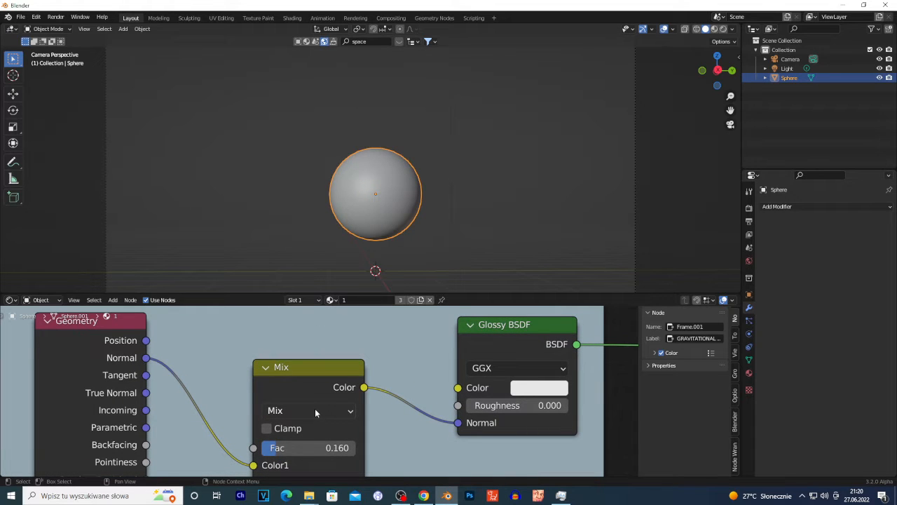
scroll(315, 408, "down", 1)
scroll(351, 462, "up", 1)
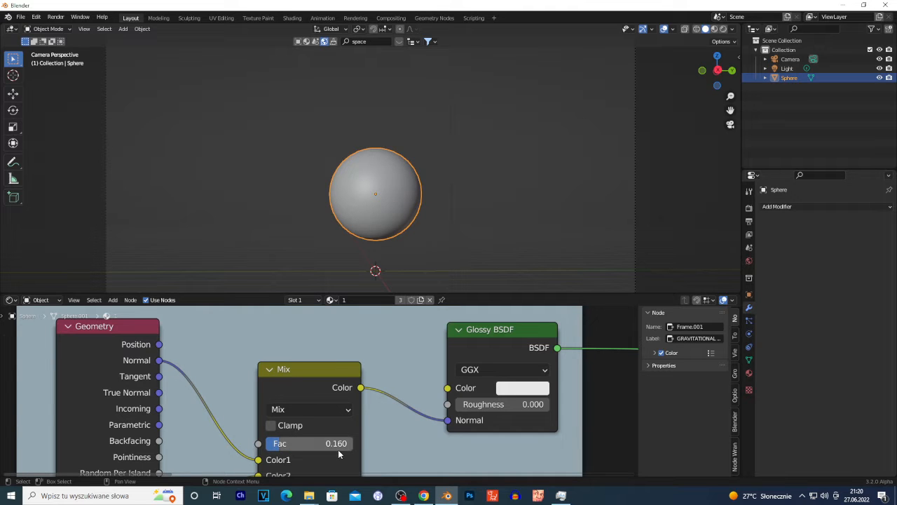
scroll(338, 449, "down", 2)
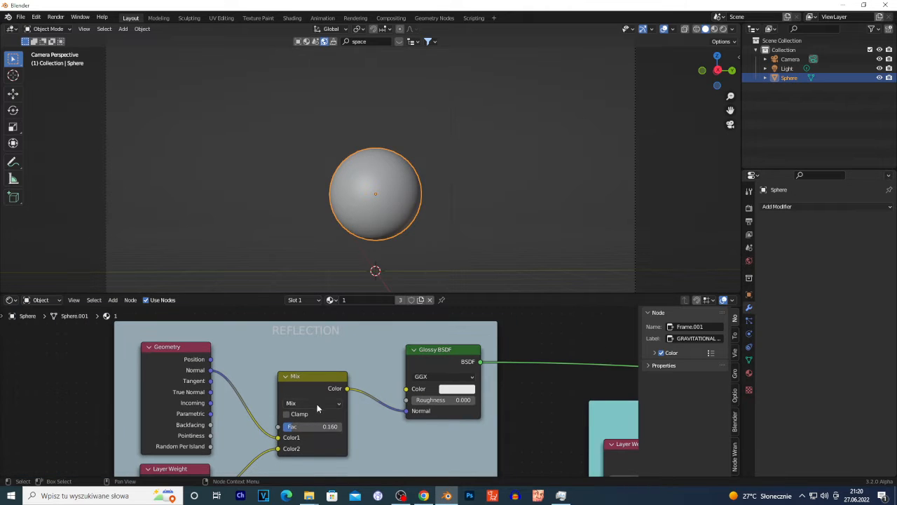
scroll(317, 404, "up", 2)
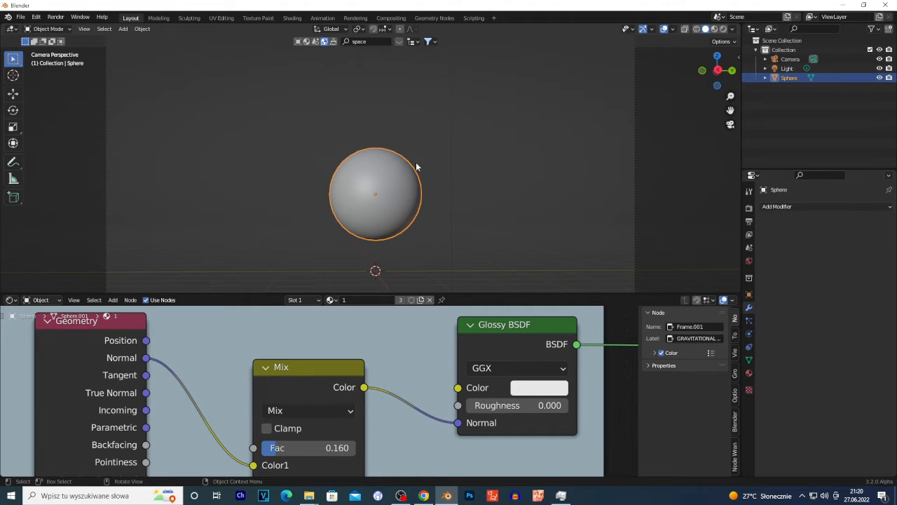
scroll(378, 214, "down", 5)
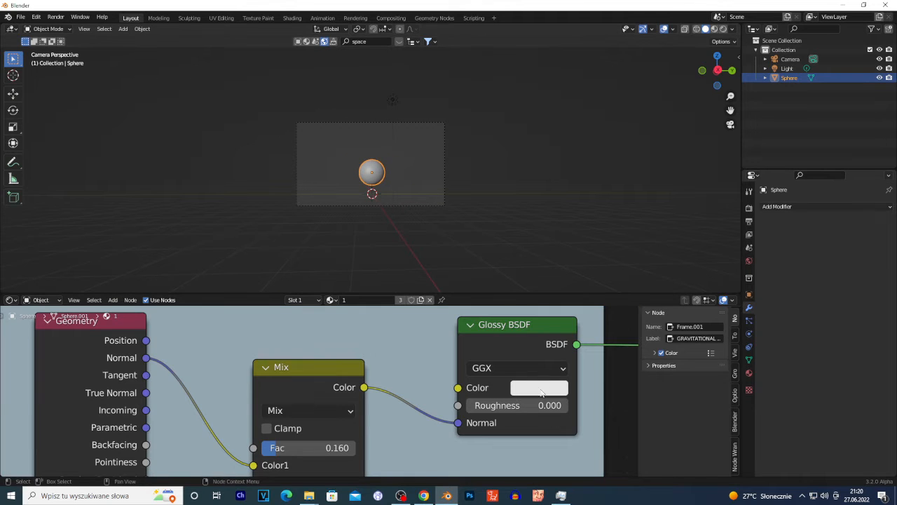
scroll(503, 418, "down", 4)
scroll(503, 423, "down", 2)
middle_click_drag(450, 429, 434, 405)
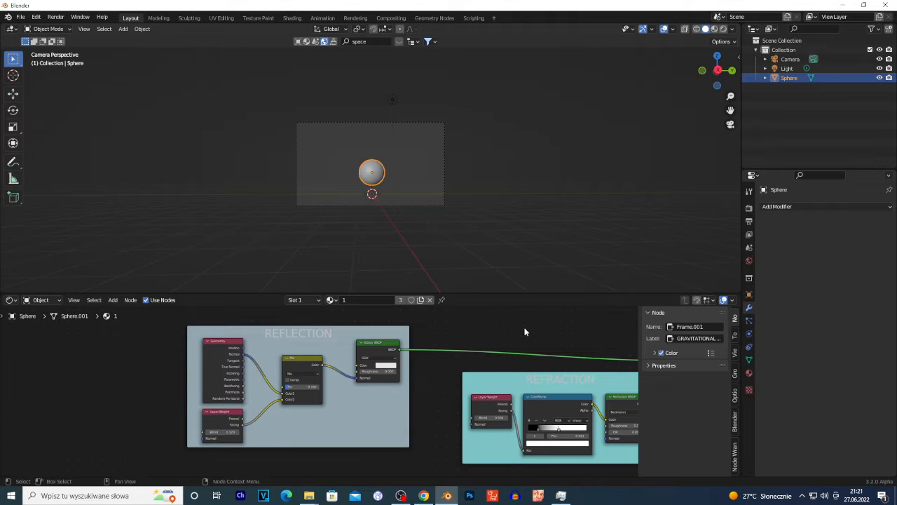
middle_click_drag(441, 366, 318, 380)
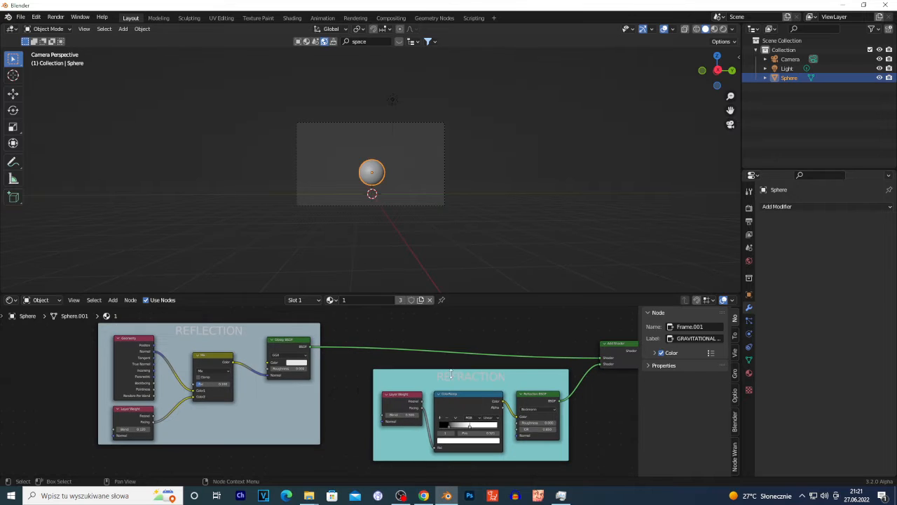
- Review the Layer Weight blend, its link to Color2 of the Mix node, and the Mix link to the Glossy BSDF normal
scroll(354, 401, "up", 2)
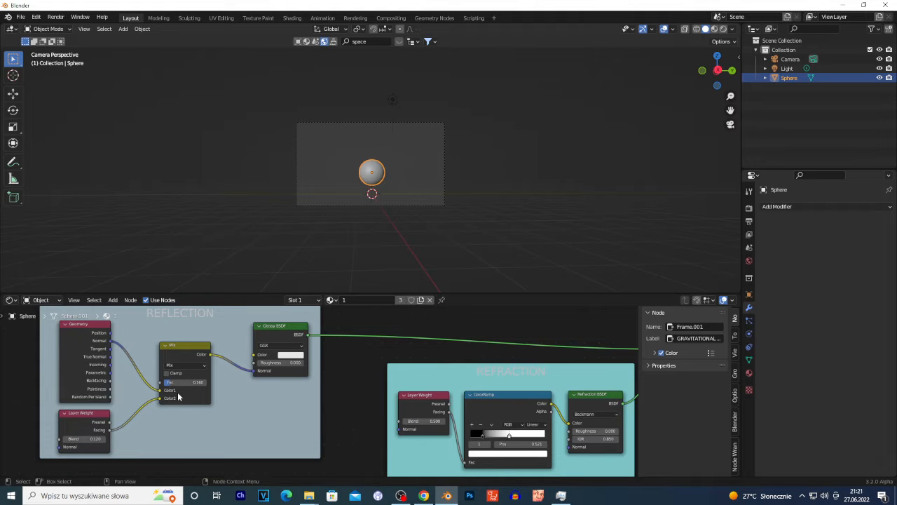
middle_click_drag(28, 402, 145, 388)
scroll(91, 379, "up", 4)
scroll(77, 413, "up", 2)
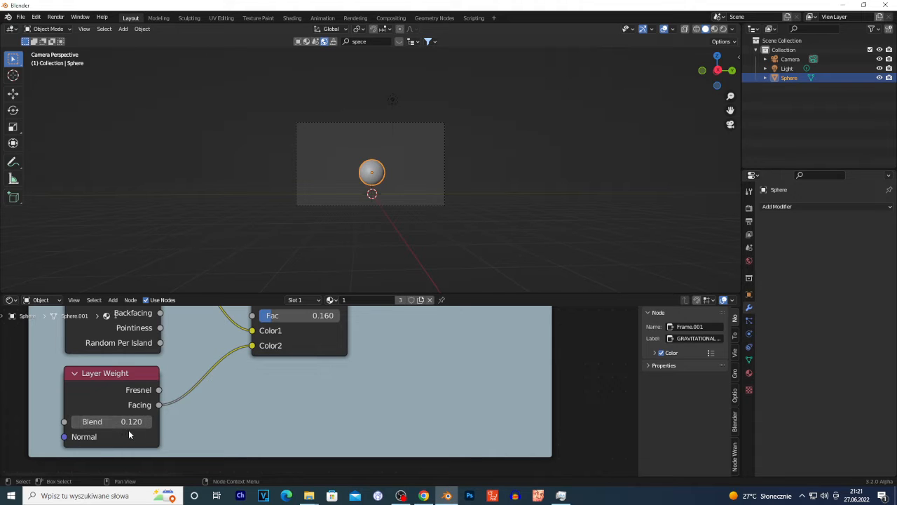
scroll(179, 402, "down", 1)
scroll(179, 402, "down", 2)
scroll(306, 357, "up", 1)
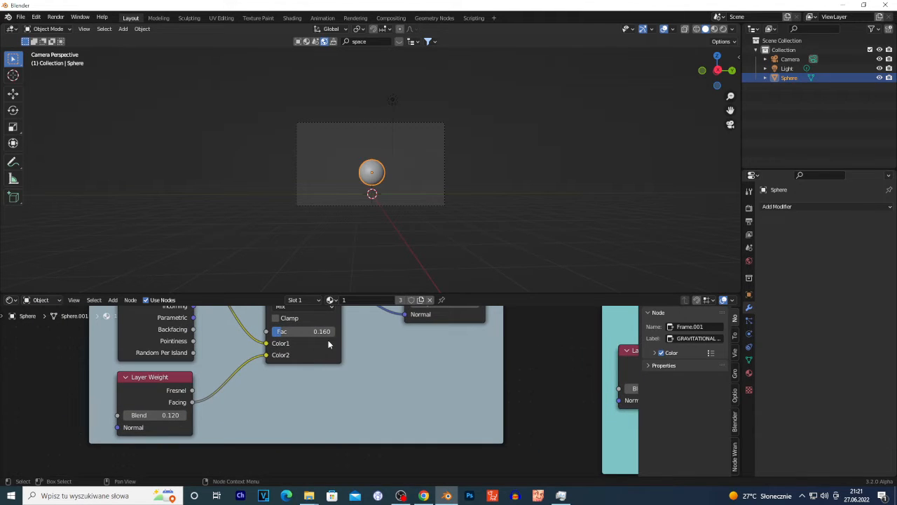
scroll(325, 344, "down", 1)
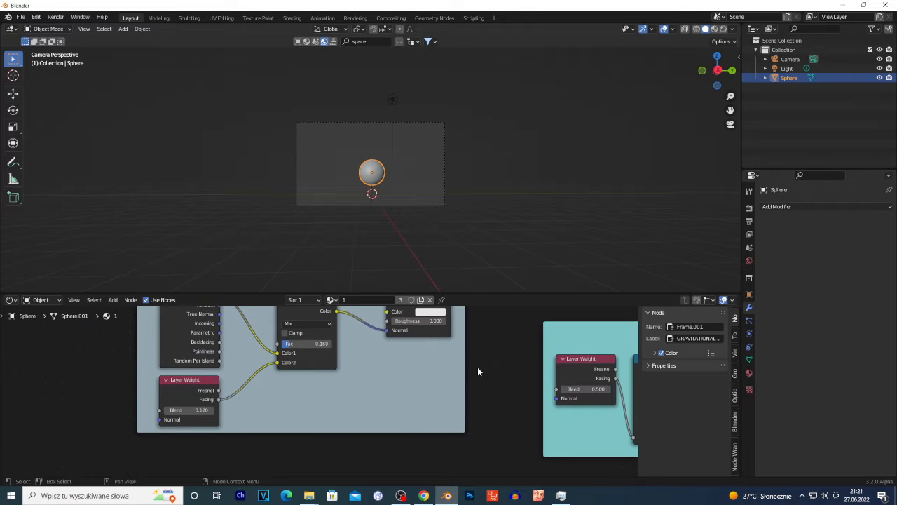
middle_click_drag(493, 362, 492, 430)
scroll(487, 400, "up", 6)
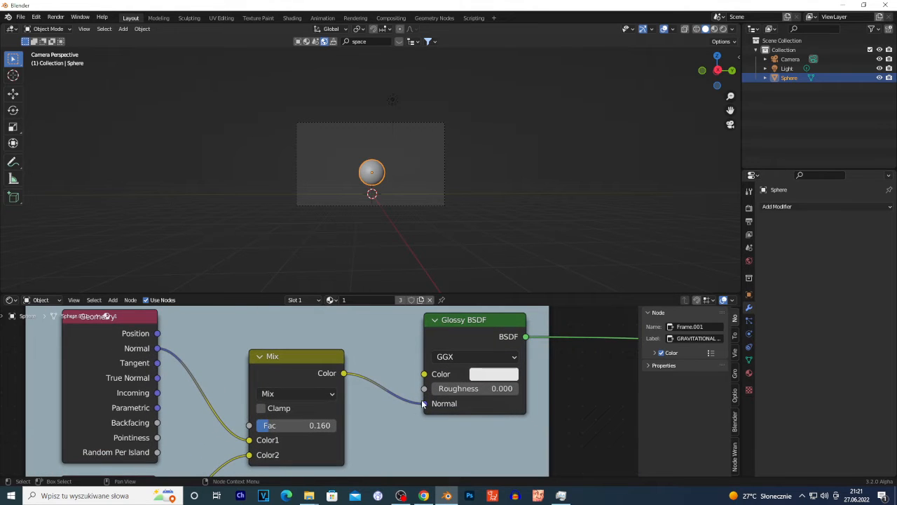
scroll(478, 404, "down", 7)
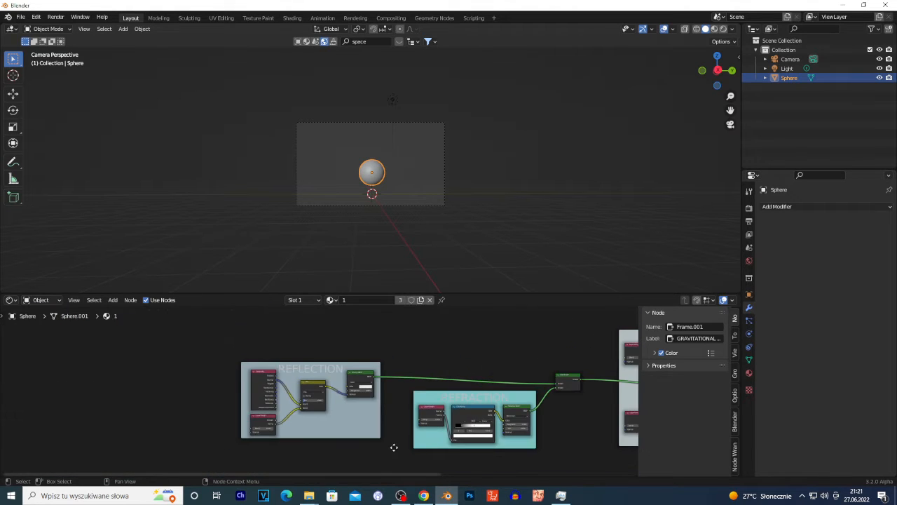
- Examine the Layer Weight blend in the REFRACTION frame and its Facing link to the ColorRamp Fac
mouse_move(394, 447)
middle_mouse_down()
mouse_move(367, 390)
mouse_move(381, 414)
mouse_move(370, 414)
middle_mouse_up()
middle_click_drag(447, 415, 356, 434)
scroll(367, 430, "up", 1)
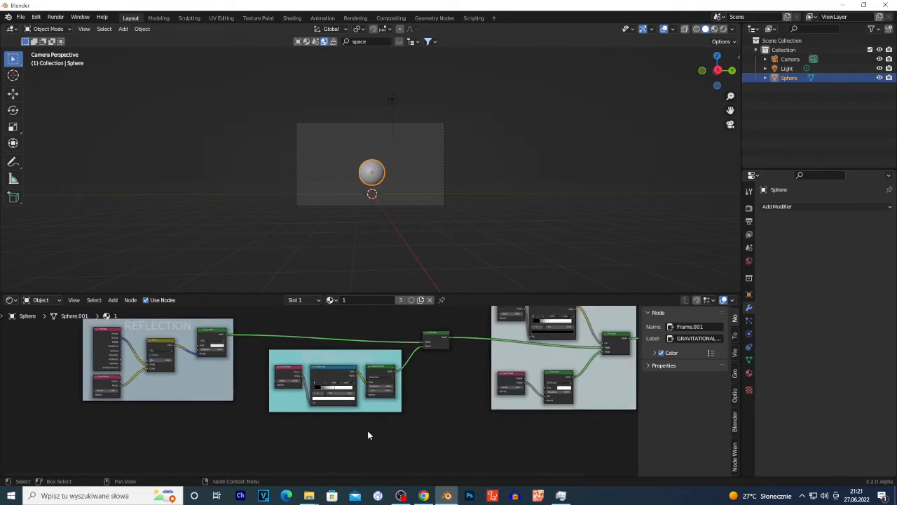
scroll(315, 424, "up", 4)
scroll(156, 402, "up", 4)
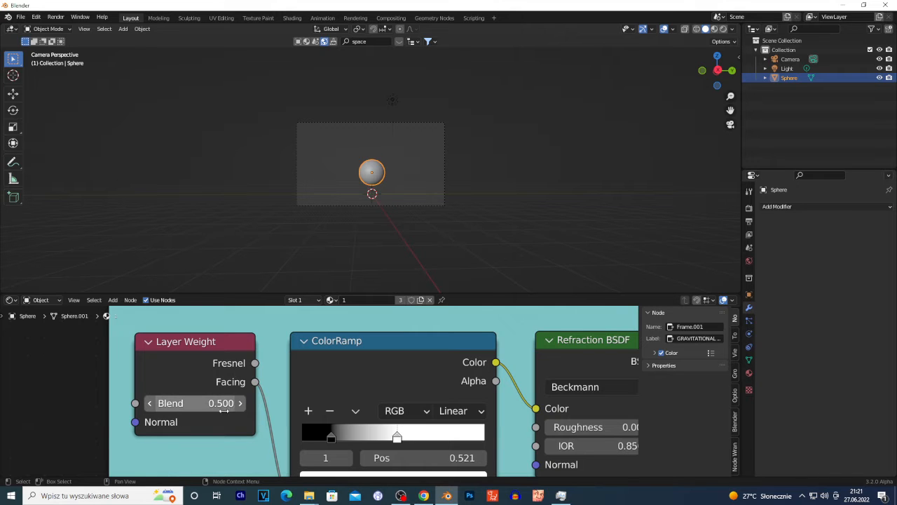
scroll(130, 414, "down", 6)
middle_click_drag(139, 423, 154, 389)
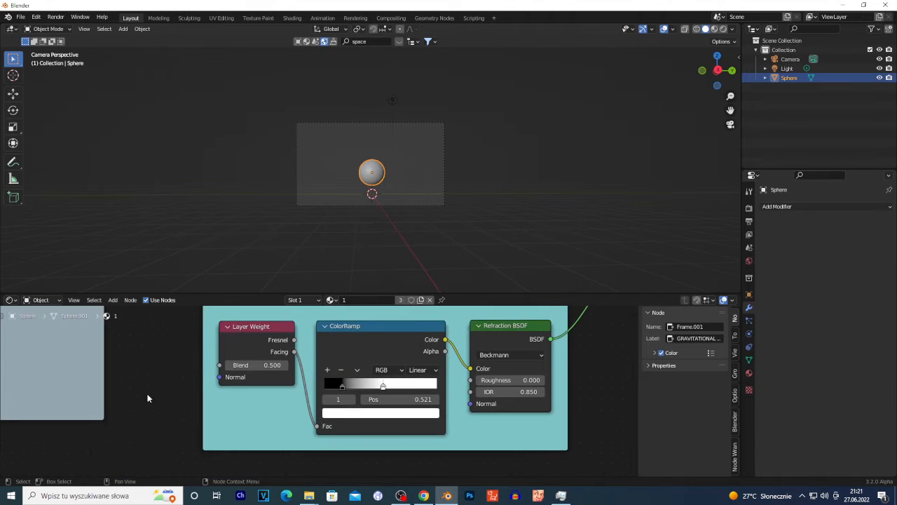
scroll(151, 395, "up", 6)
scroll(304, 360, "down", 2)
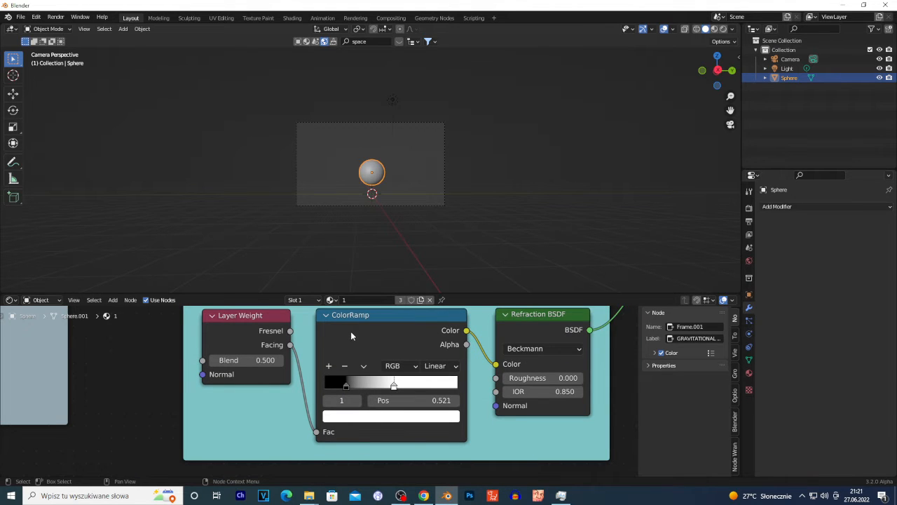
- Select the black and then the white stop of the REFRACTION ColorRamp to check their positions
scroll(350, 331, "up", 1)
left_click(352, 386)
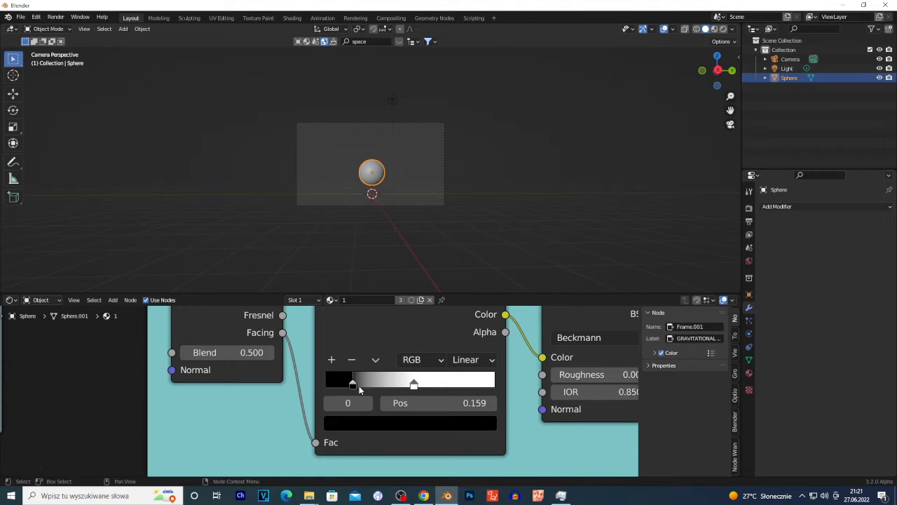
scroll(359, 385, "up", 1)
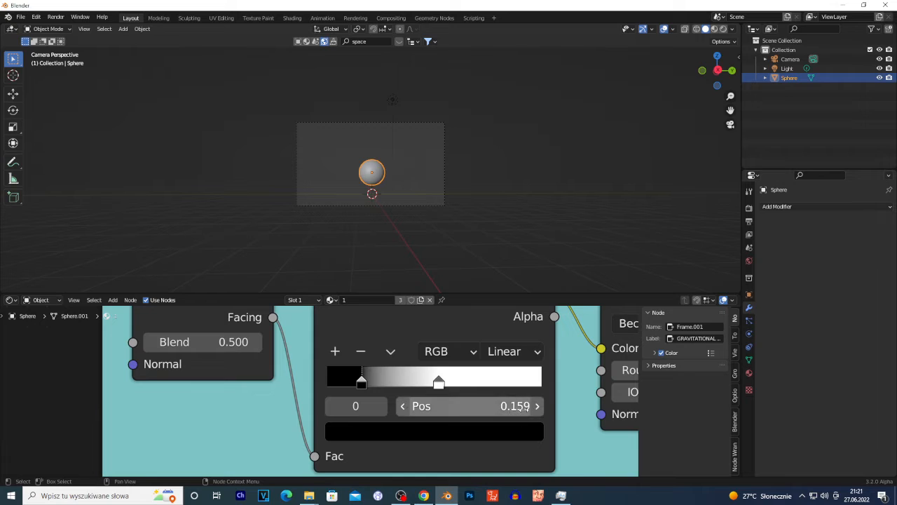
left_click(439, 383)
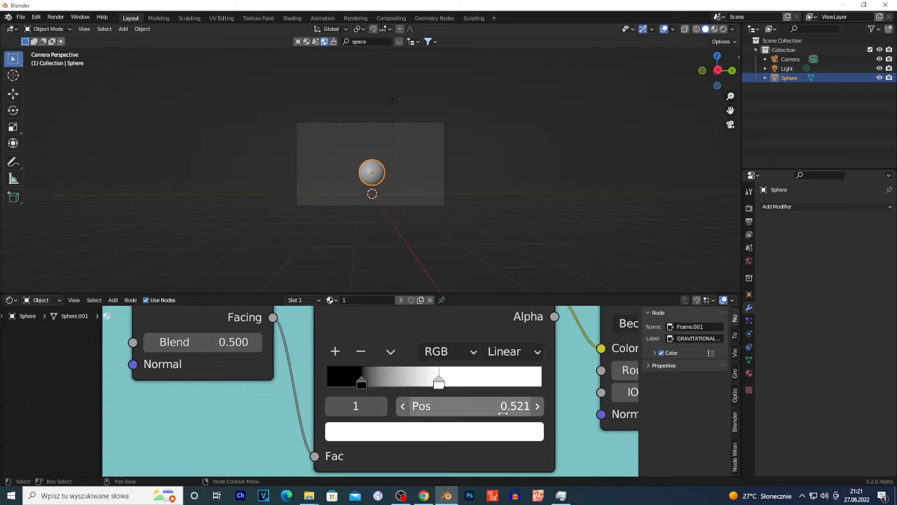
scroll(353, 391, "down", 4)
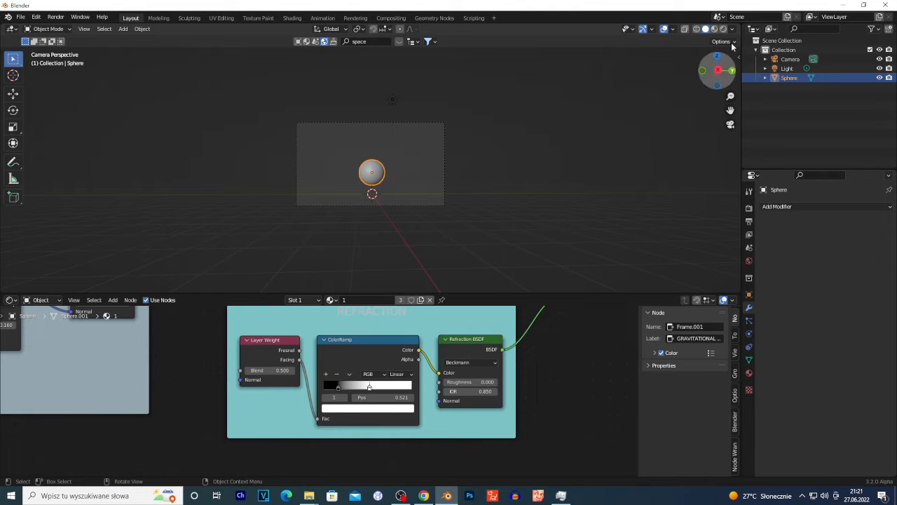
scroll(318, 390, "up", 4)
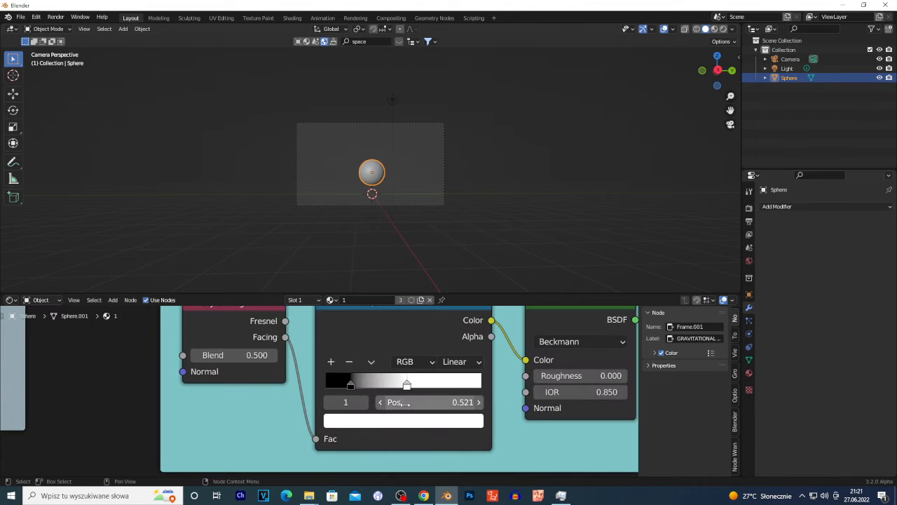
scroll(398, 401, "down", 5)
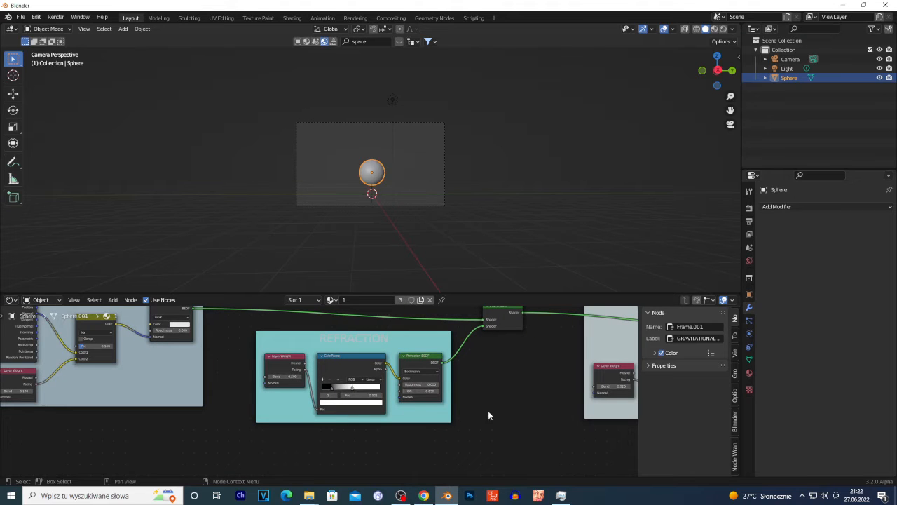
- Examine the Refraction BSDF settings and the ColorRamp link to its Color input
middle_click_drag(534, 424, 422, 401)
scroll(421, 401, "up", 4)
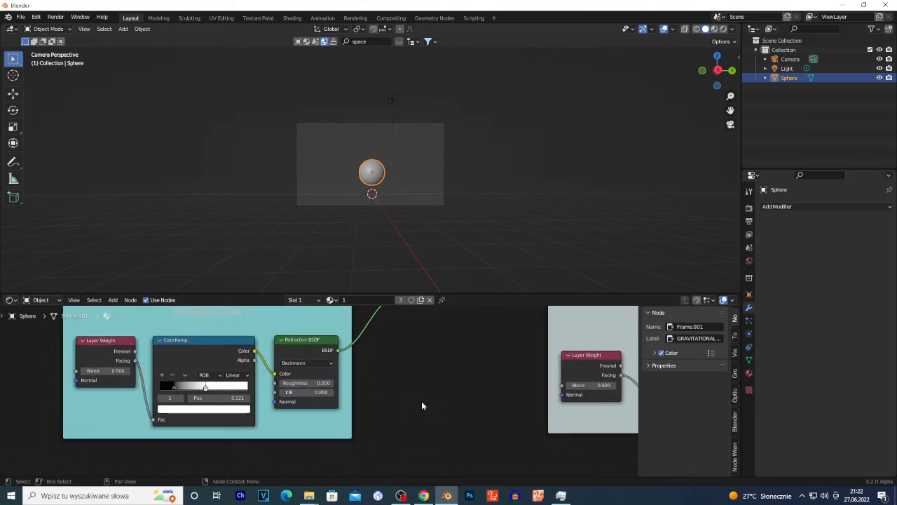
scroll(429, 403, "up", 3)
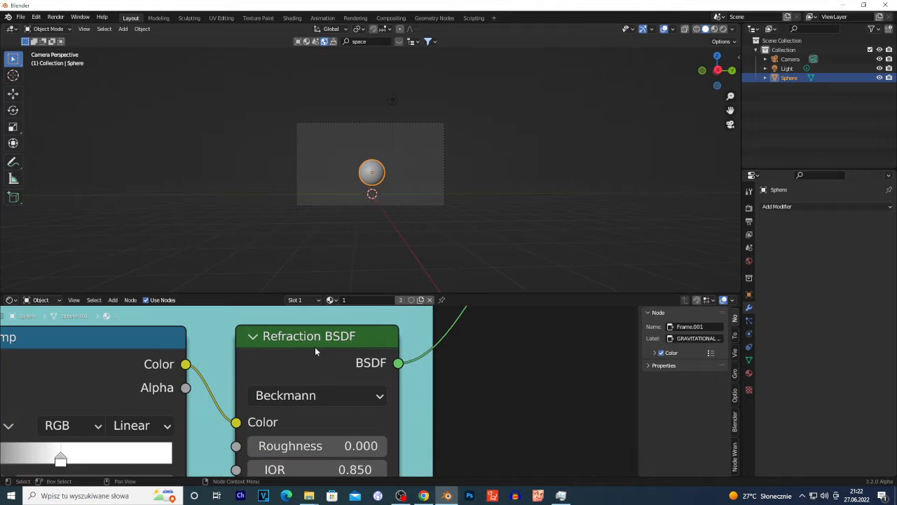
scroll(421, 379, "down", 2)
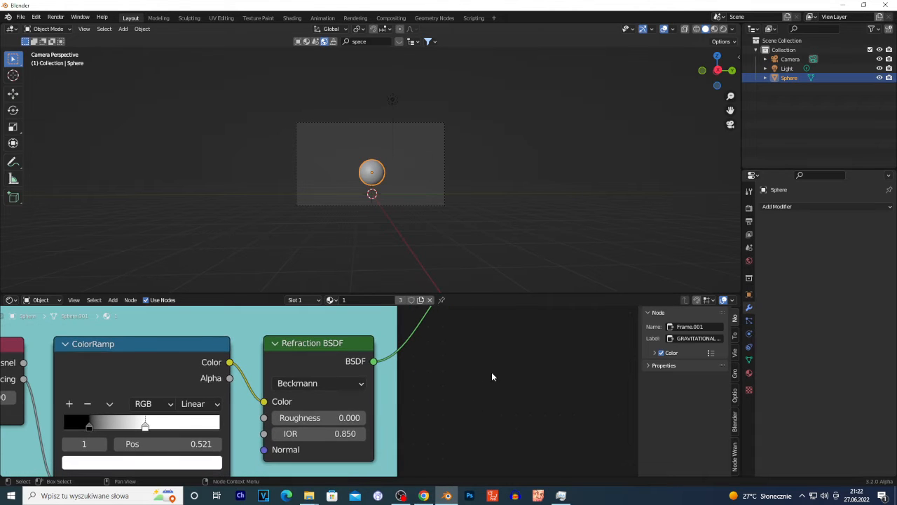
scroll(280, 400, "up", 2)
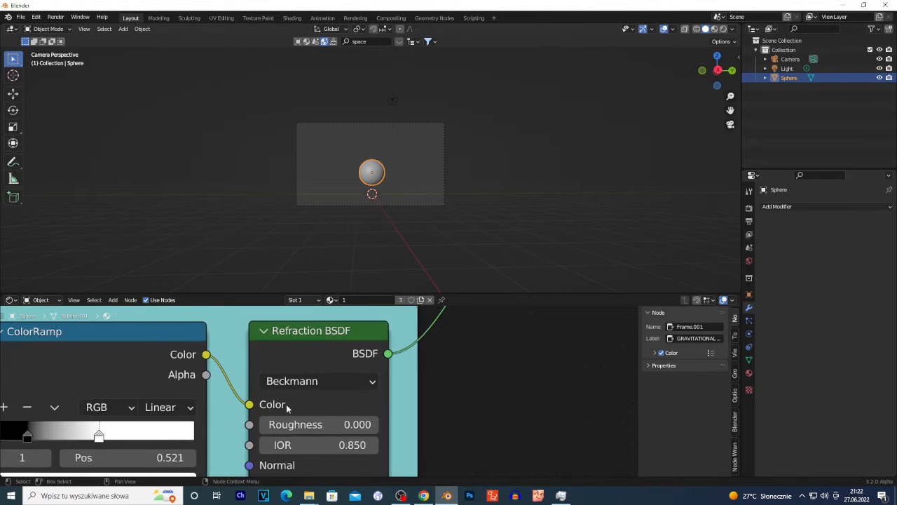
scroll(519, 395, "down", 2)
scroll(358, 396, "up", 3)
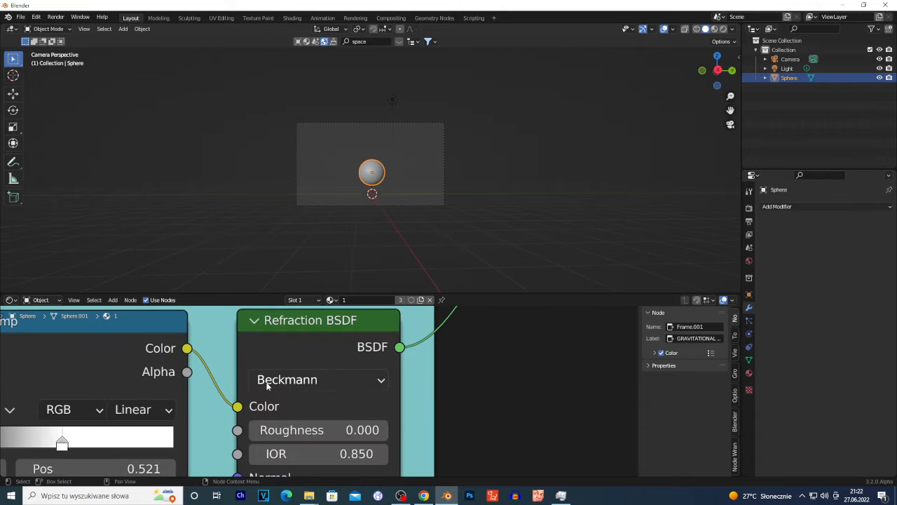
scroll(301, 392, "down", 1)
- Examine the Add Shader node and how the REFLECTION and REFRACTION frames' outputs feed into it
scroll(491, 386, "down", 5)
middle_click_drag(481, 380, 465, 411)
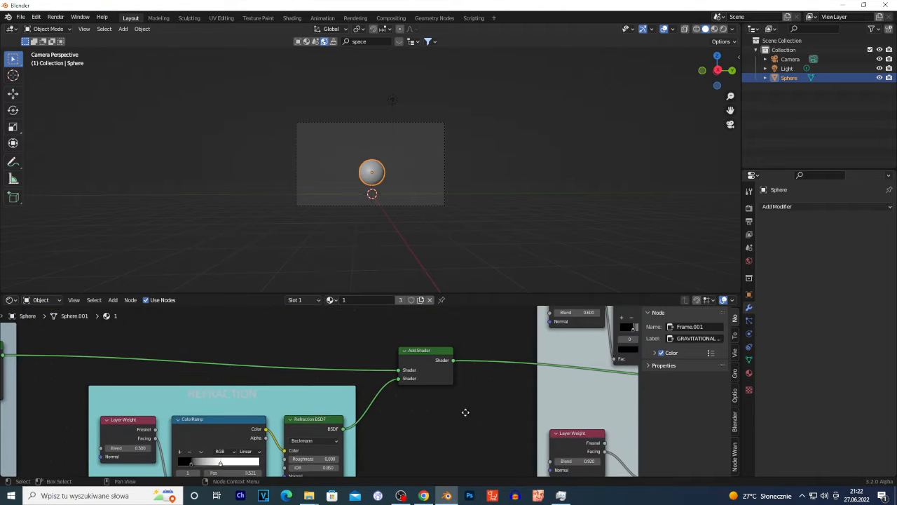
scroll(436, 416, "up", 1)
scroll(448, 393, "up", 2)
scroll(470, 354, "down", 1)
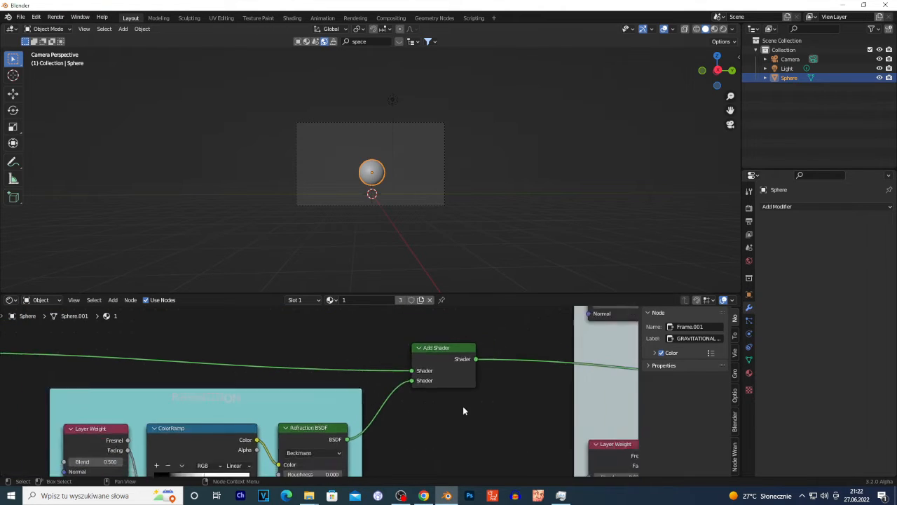
scroll(323, 390, "down", 3)
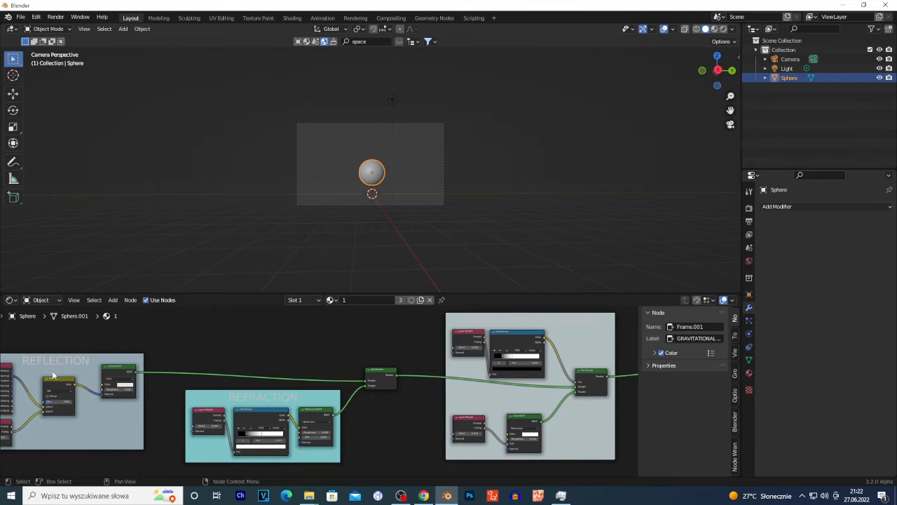
scroll(109, 413, "up", 1)
scroll(428, 380, "up", 1)
scroll(428, 380, "up", 3)
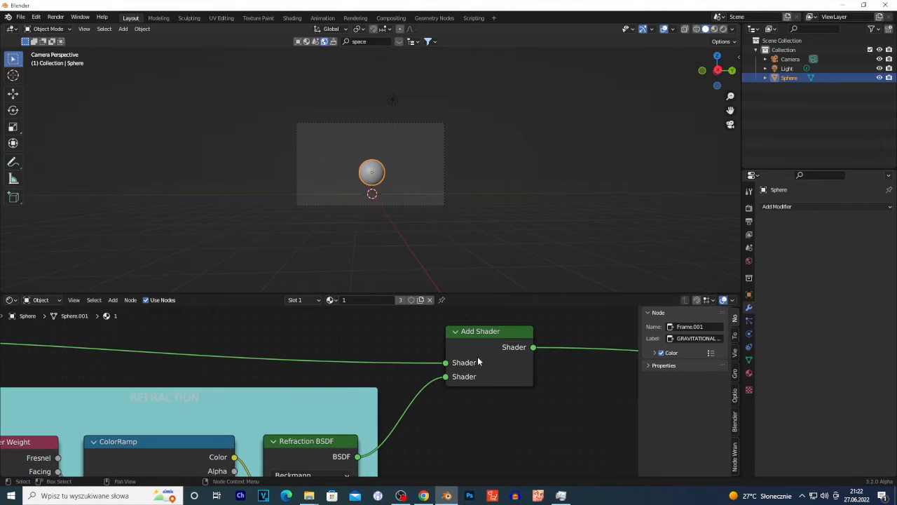
- Select the Add Shader node and trace its second Shader input back to the REFRACTION frame
scroll(337, 353, "down", 2)
scroll(330, 350, "up", 2)
left_click(473, 381)
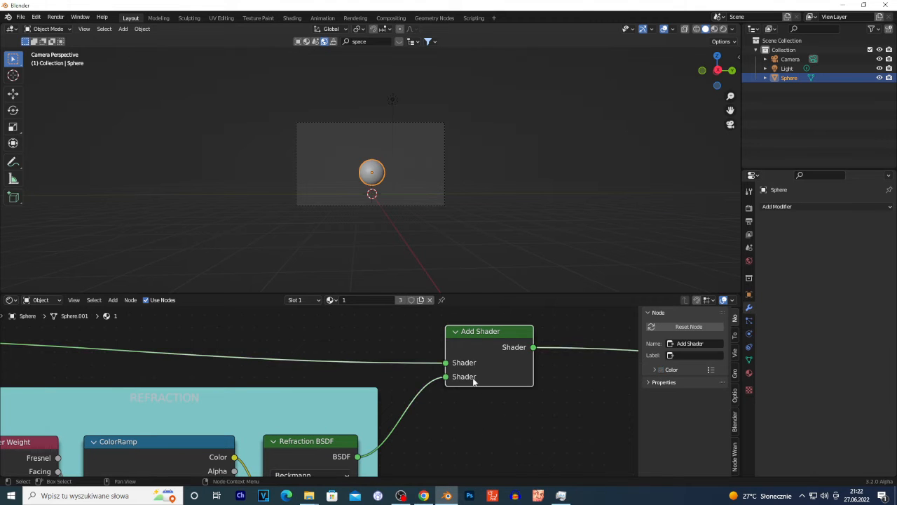
scroll(305, 398, "down", 5)
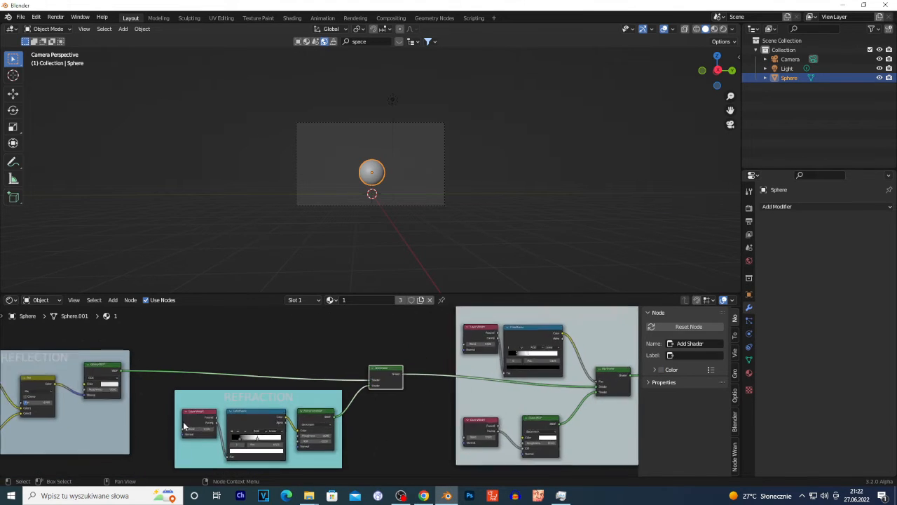
scroll(411, 372, "up", 3)
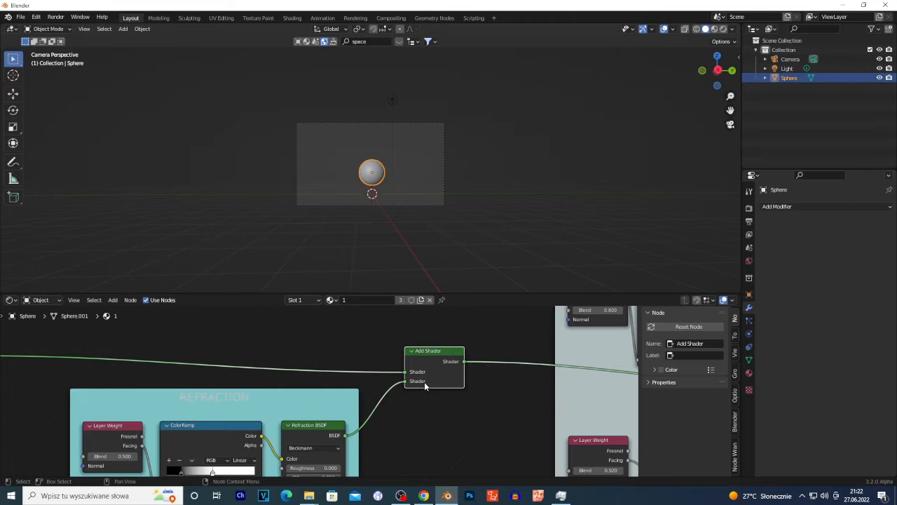
scroll(347, 438, "down", 4)
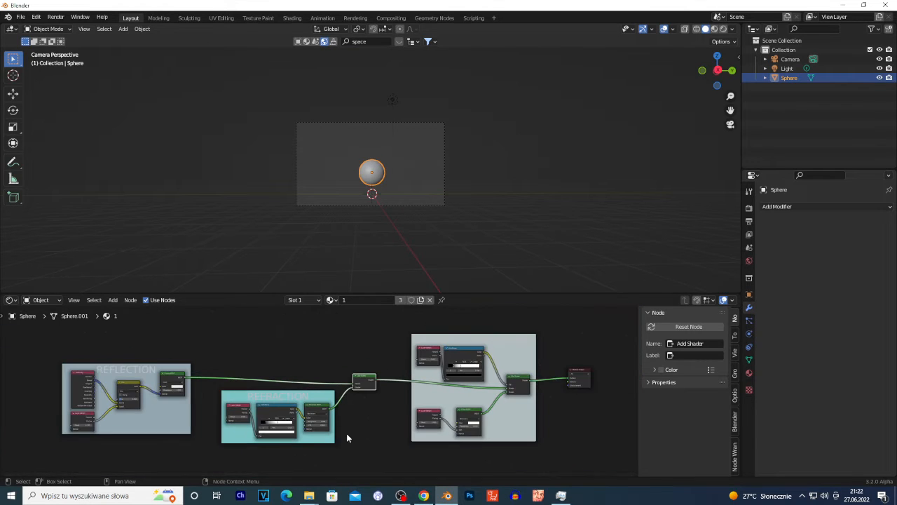
- Trace the Add Shader output into the gravitational frame's Mix Shader and review that node's inputs
middle_click_drag(339, 443, 267, 453)
scroll(264, 443, "up", 3)
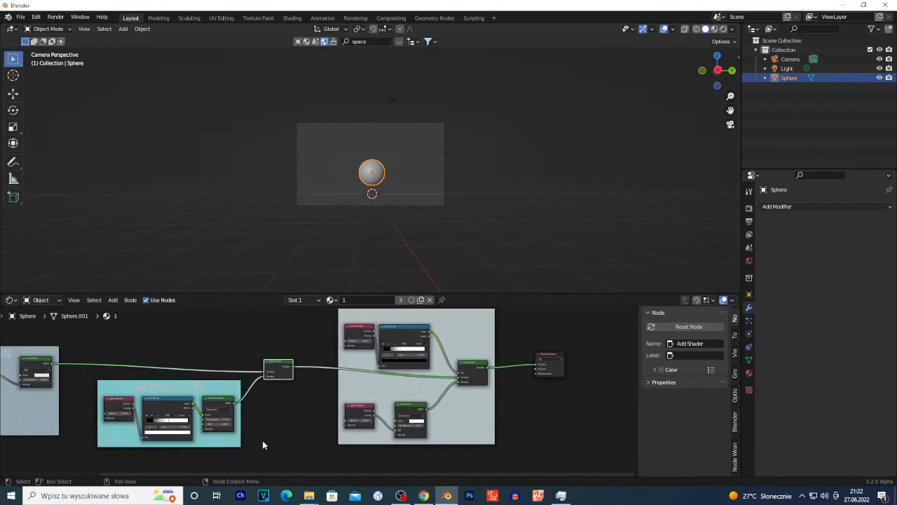
scroll(265, 436, "up", 3)
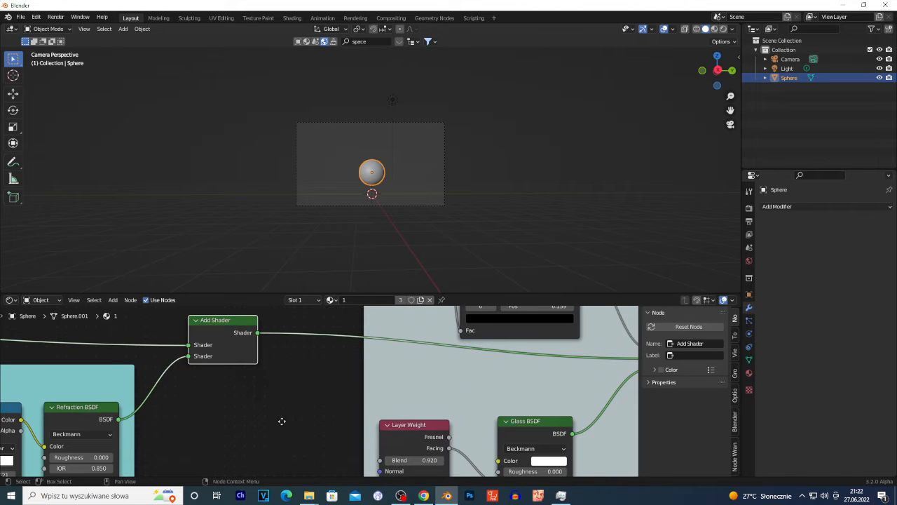
middle_click_drag(281, 420, 173, 419)
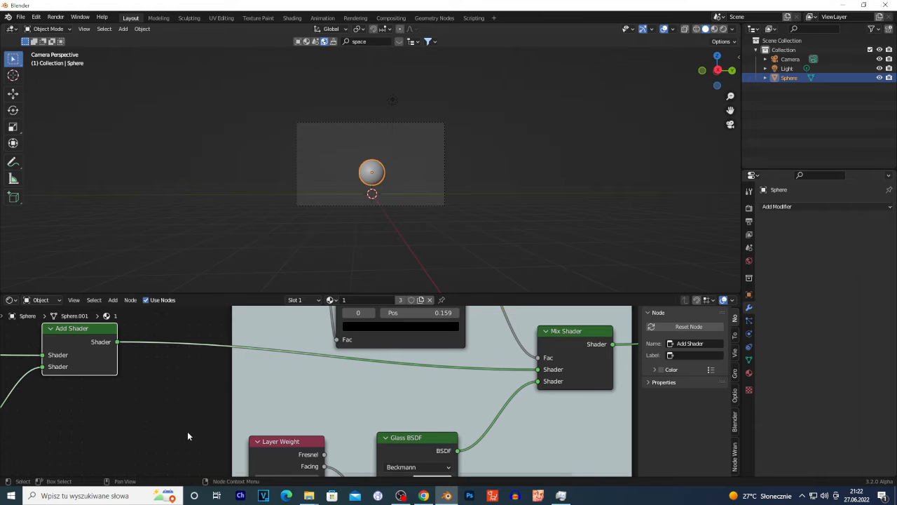
mouse_move(187, 433)
middle_mouse_down()
mouse_move(173, 389)
mouse_move(163, 400)
middle_mouse_up()
scroll(506, 365, "down", 3)
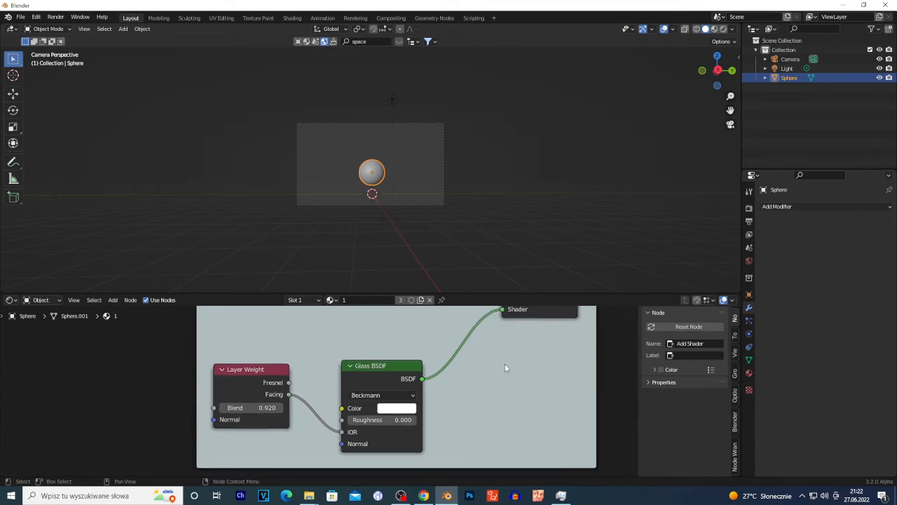
middle_click_drag(530, 368, 523, 421)
scroll(478, 399, "up", 1)
scroll(478, 399, "up", 1)
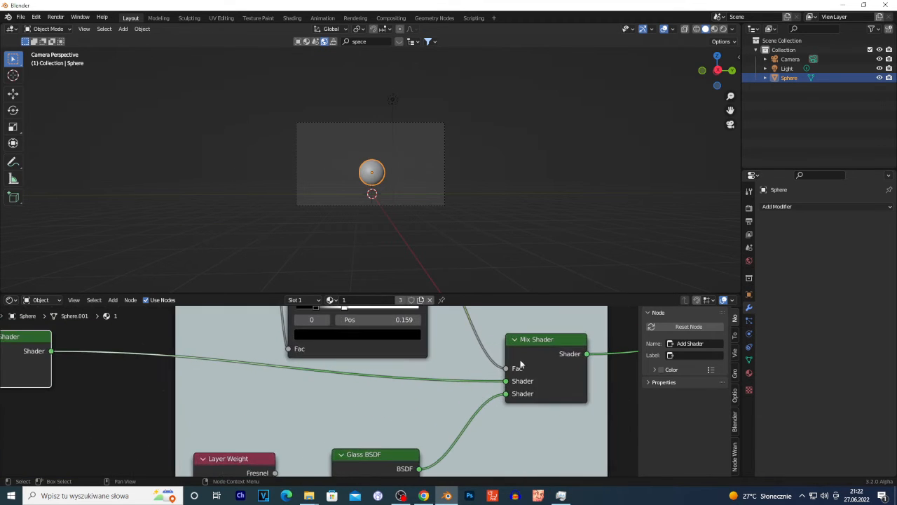
scroll(583, 439, "down", 4)
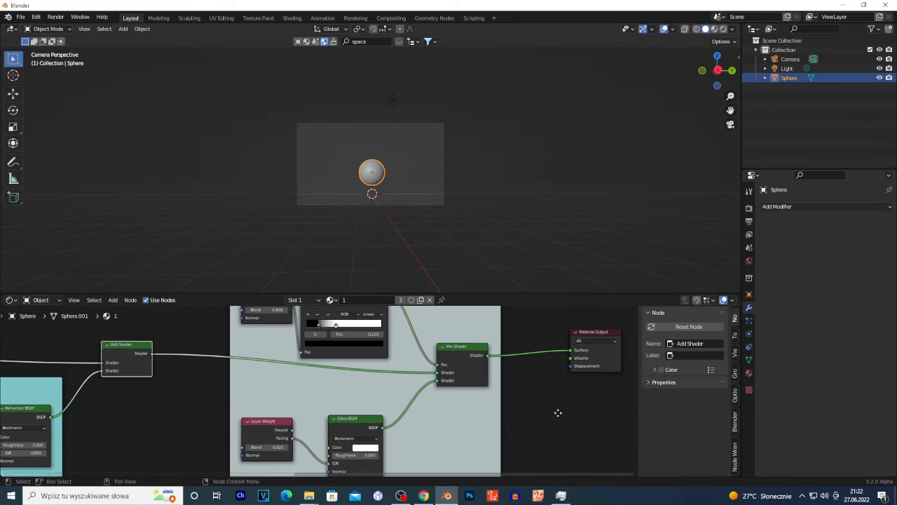
- Examine the gravitational frame's lower Layer Weight blend, its Facing link to the Glass BSDF IOR, and the Glass BSDF settings
scroll(453, 430, "up", 4)
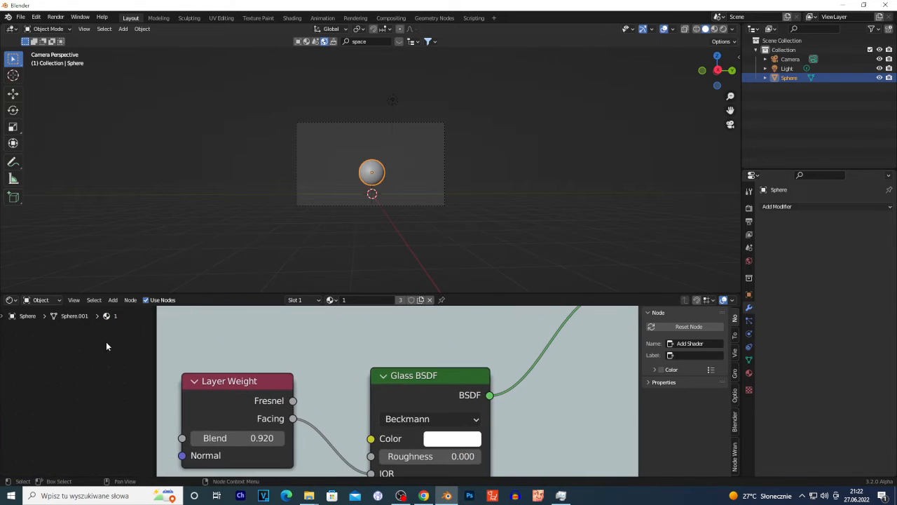
scroll(103, 415, "up", 3)
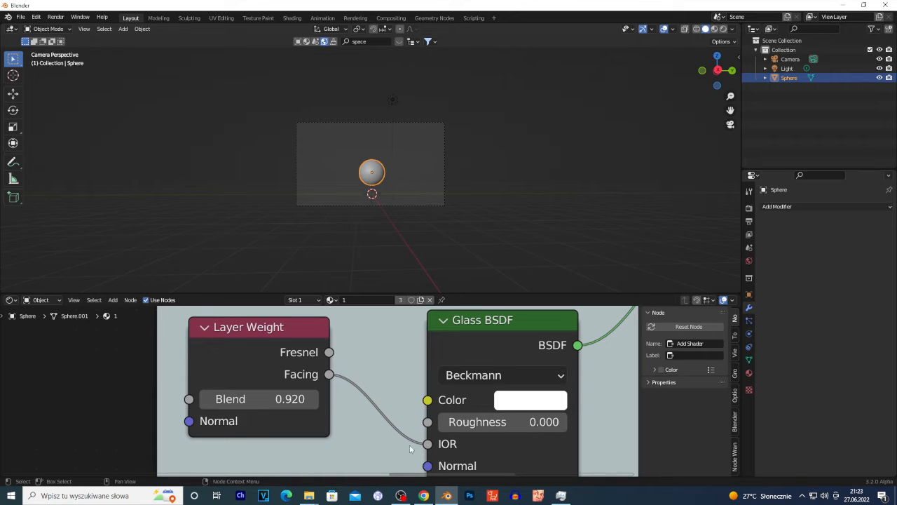
scroll(455, 446, "down", 2)
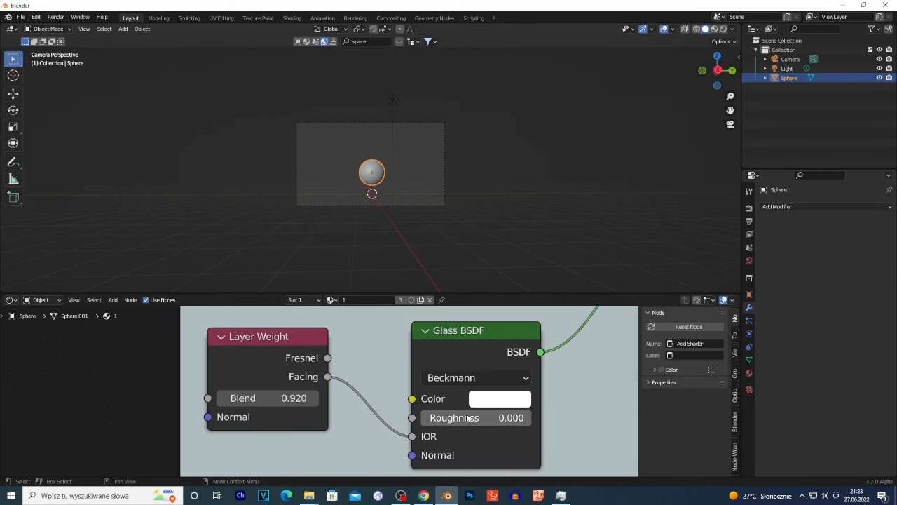
- Trace the Glass BSDF output into the Mix Shader's second Shader input and on to the Material Output
scroll(561, 391, "down", 10)
mouse_move(533, 405)
middle_mouse_down()
mouse_move(515, 422)
mouse_move(538, 421)
middle_mouse_up()
scroll(537, 421, "up", 2)
scroll(461, 371, "up", 2)
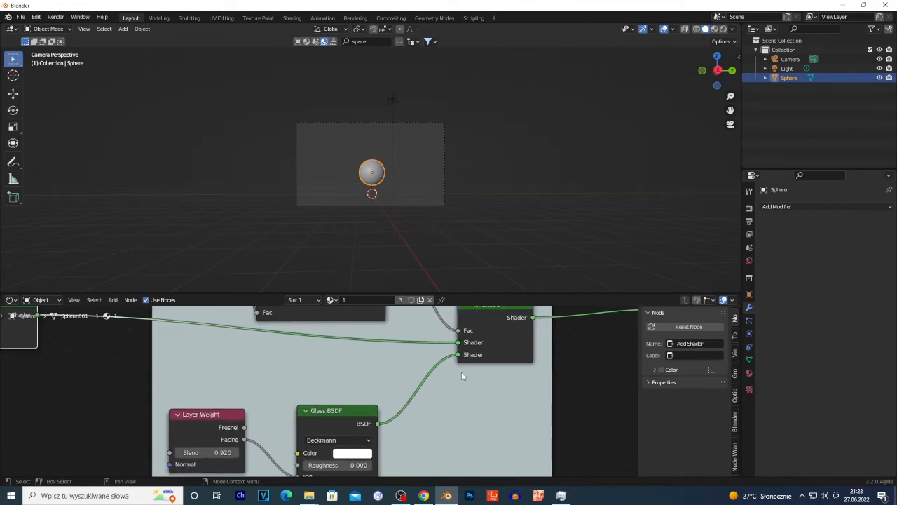
scroll(508, 359, "down", 4)
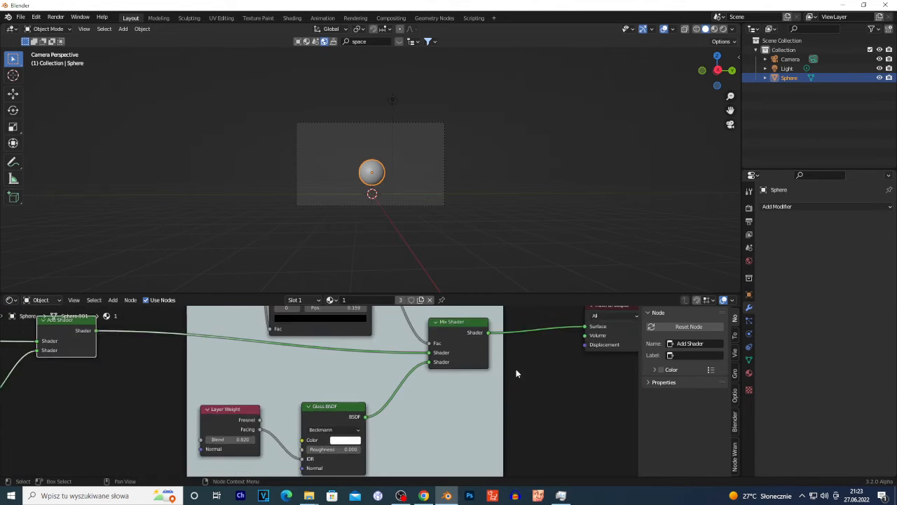
middle_click_drag(476, 405, 549, 451)
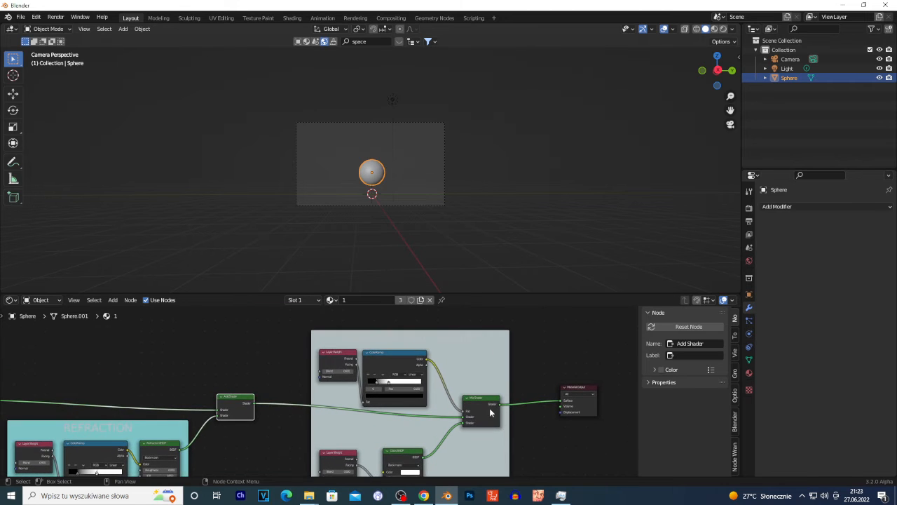
- Inspect the gravitational frame's upper Layer Weight node, its blend value and its Facing link into the ColorRamp
middle_click_drag(253, 352, 306, 375)
scroll(289, 369, "up", 6)
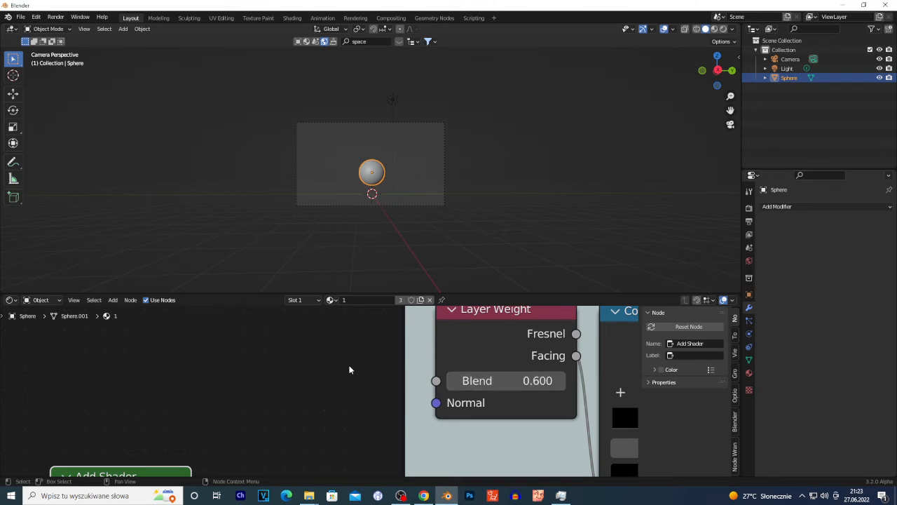
scroll(301, 375, "down", 5)
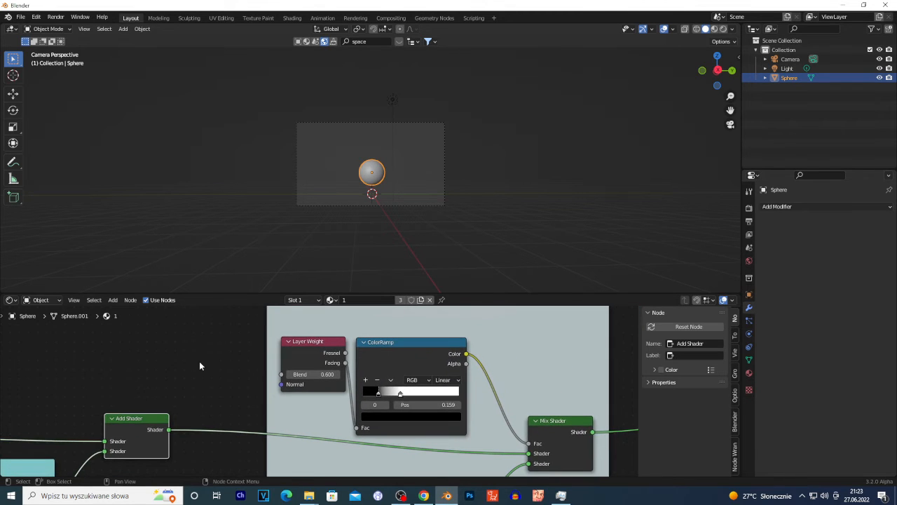
scroll(217, 365, "up", 1)
middle_click_drag(259, 376, 198, 360)
scroll(200, 361, "up", 5)
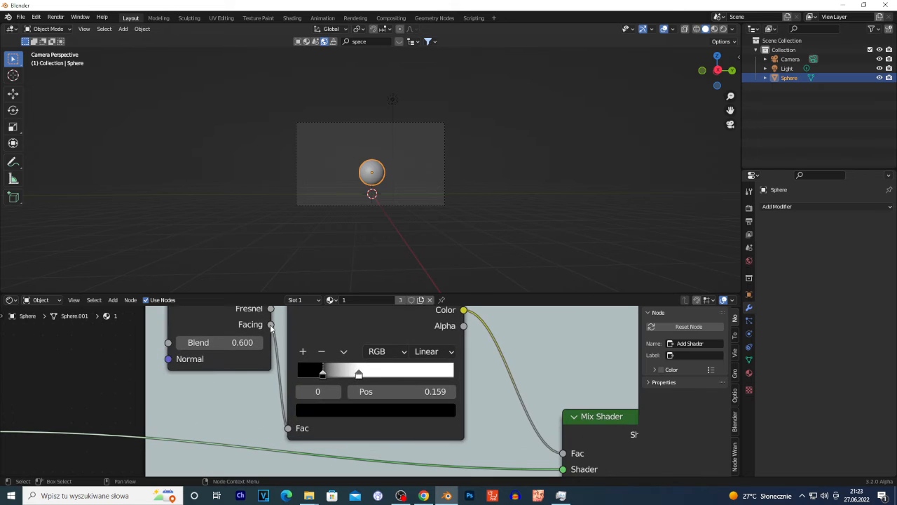
- Select the white stop of the gravitational frame's ColorRamp and compare the positions of its black and white stops
scroll(321, 377, "up", 2)
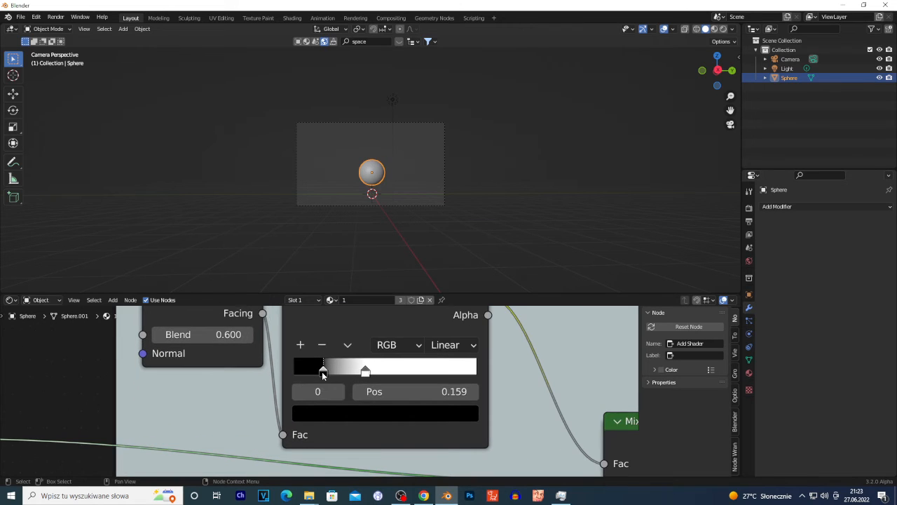
scroll(471, 414, "up", 1)
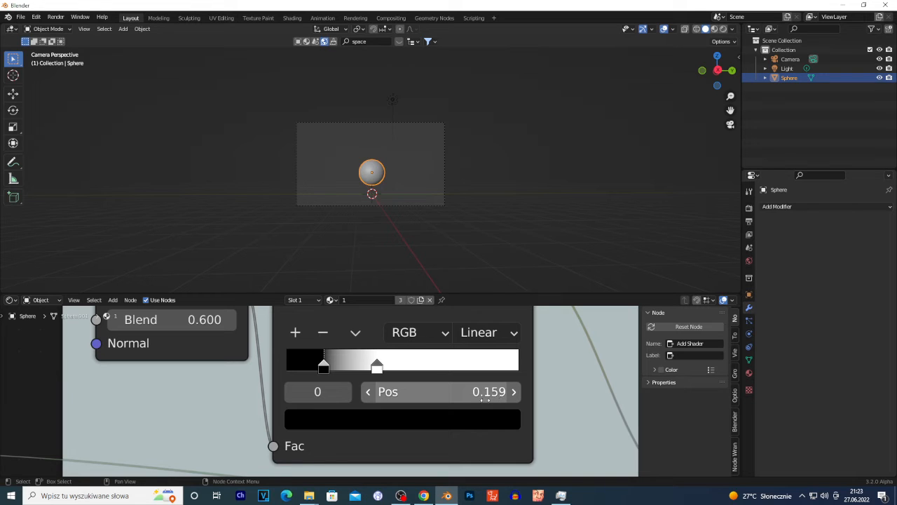
left_click(379, 373)
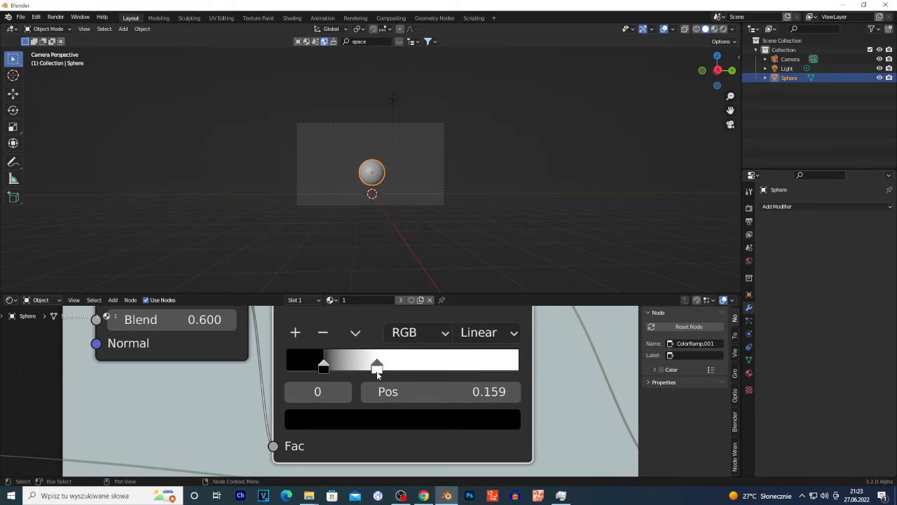
left_click(378, 370)
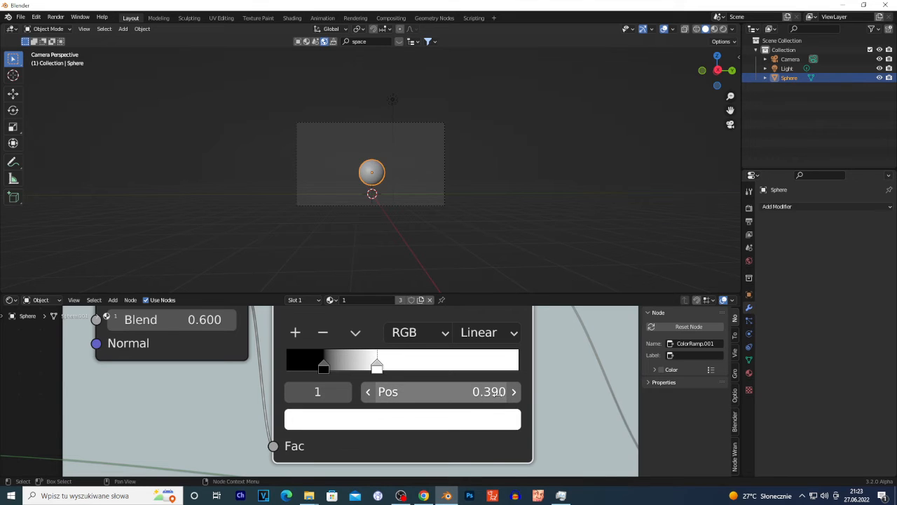
scroll(462, 400, "down", 2)
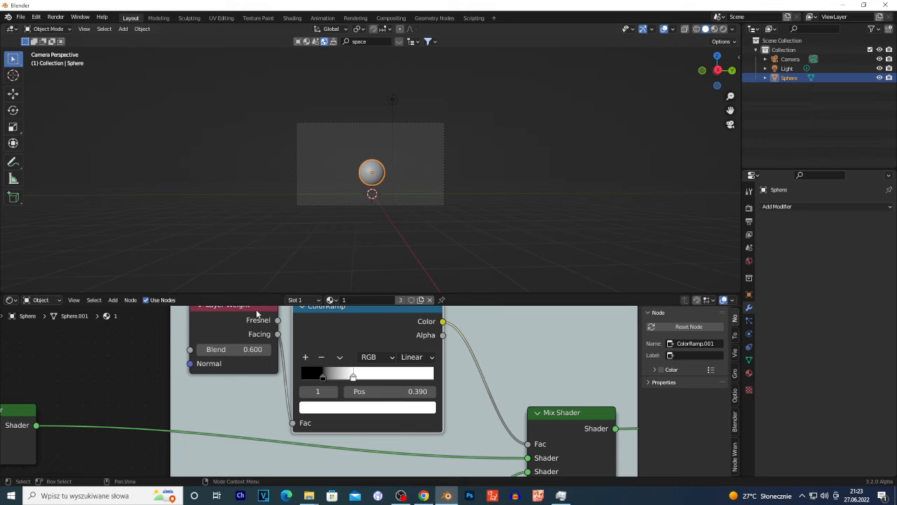
- Enlarge the node editor upward, deselect the sphere and recheck both stops of the gravitational frame's ColorRamp
left_click_drag(256, 291, 272, 250)
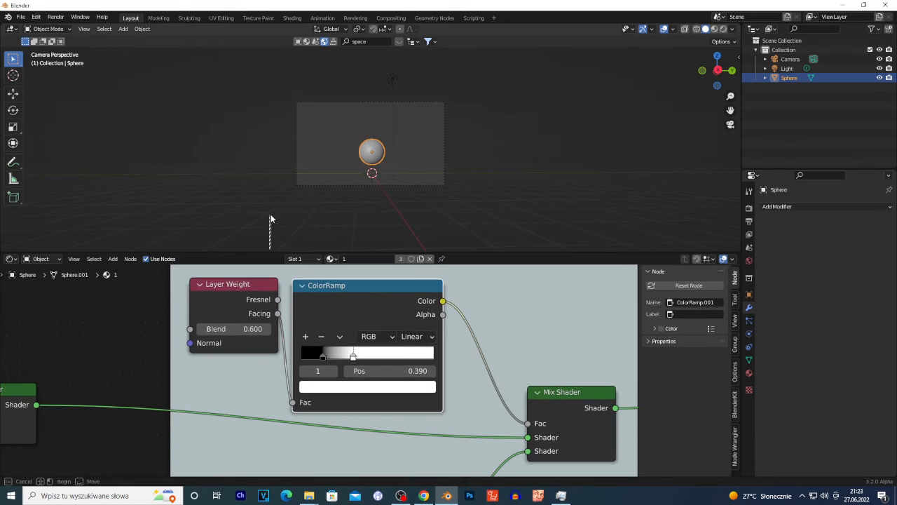
left_click(273, 220)
scroll(218, 297, "down", 3)
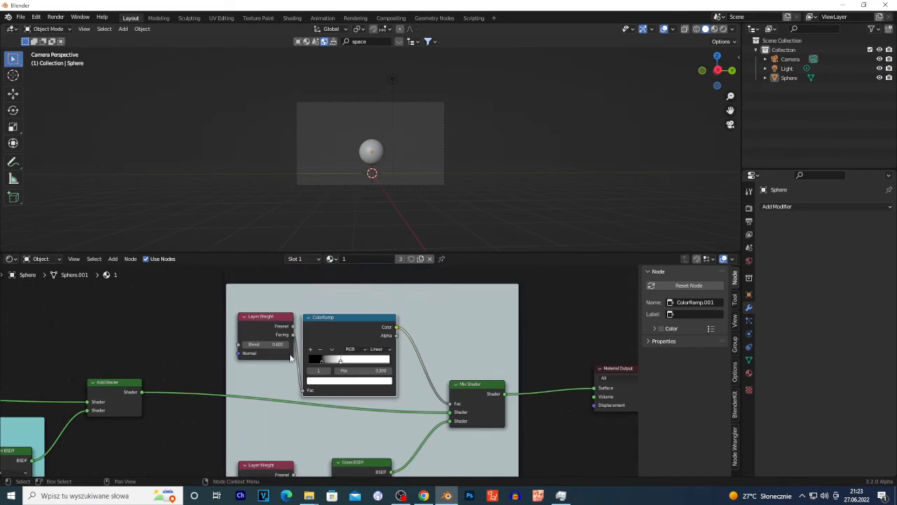
scroll(235, 297, "up", 2)
scroll(252, 298, "up", 2)
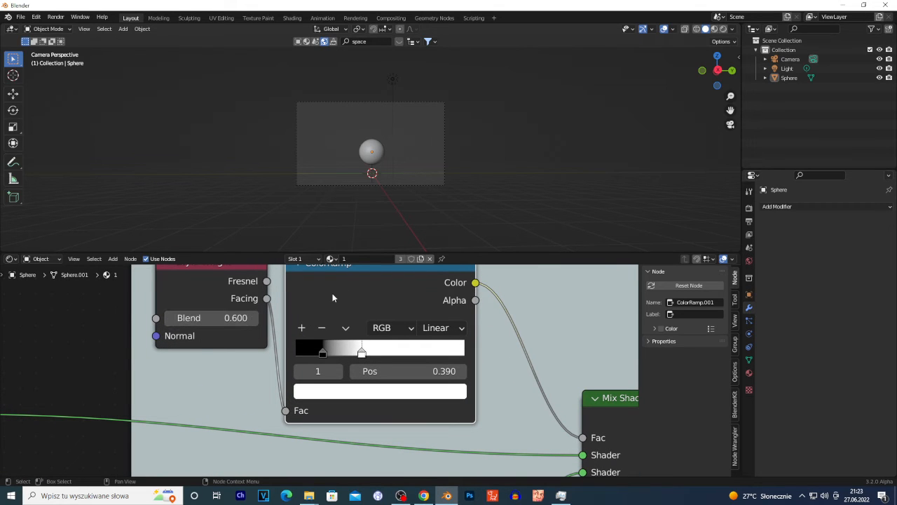
left_click(323, 354)
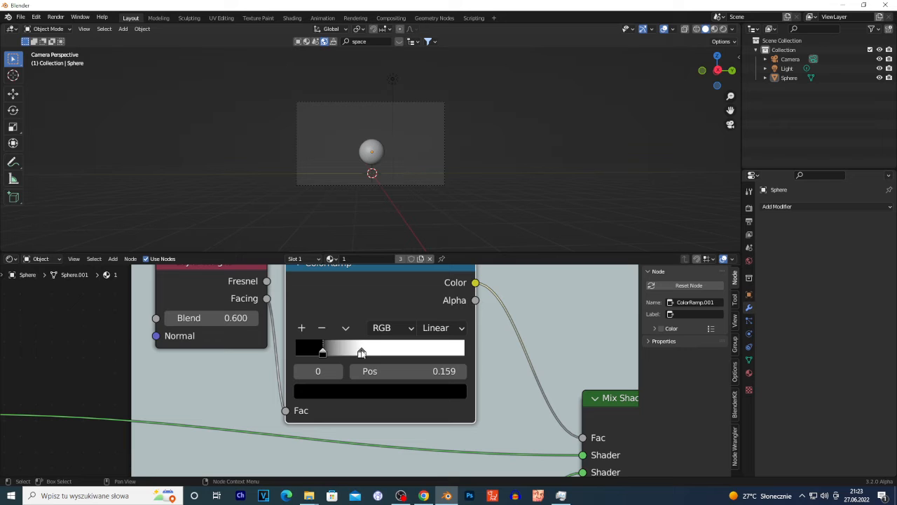
left_click(363, 353)
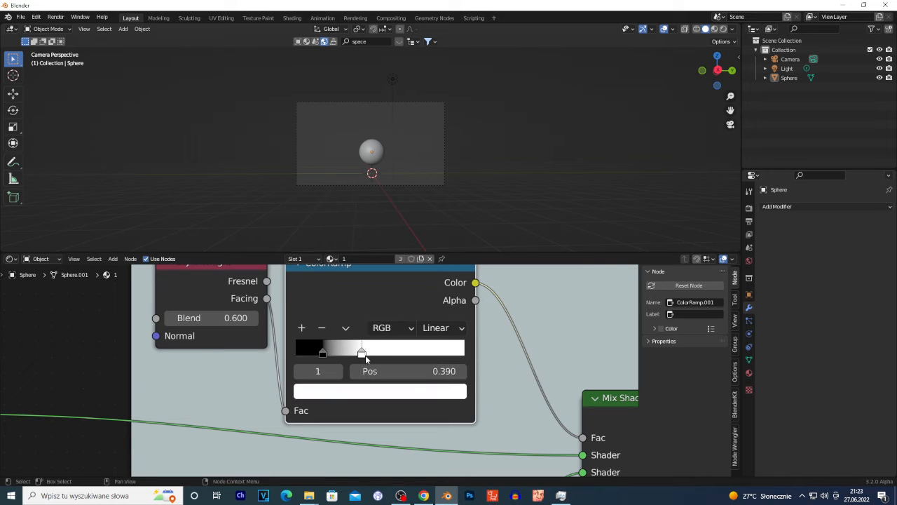
- Trace the ColorRamp's Color output into the Mix Shader's Fac and on to the Material Output, ending with the whole node tree
scroll(443, 375, "down", 3)
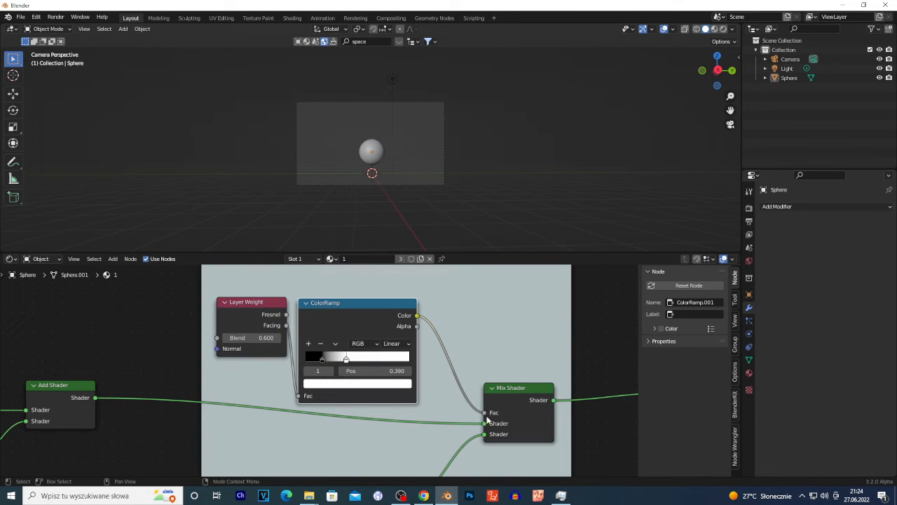
scroll(489, 424, "down", 3)
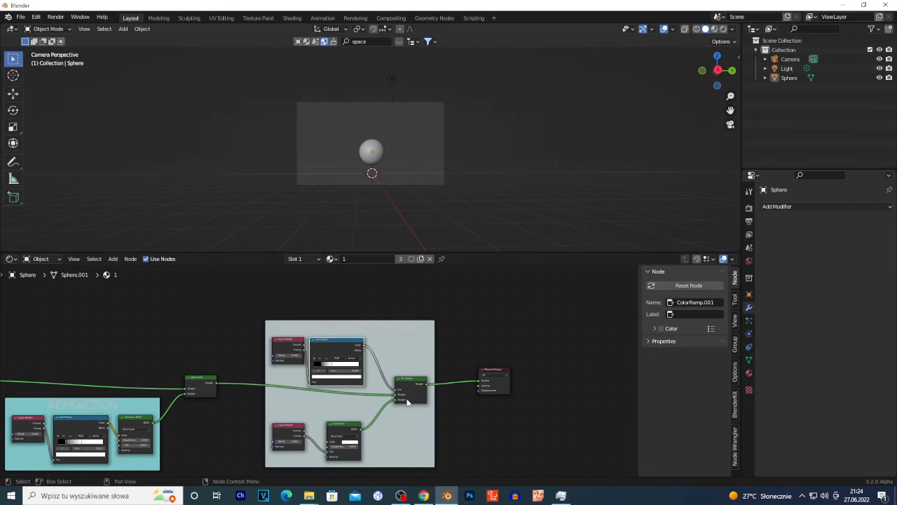
scroll(592, 427, "up", 4)
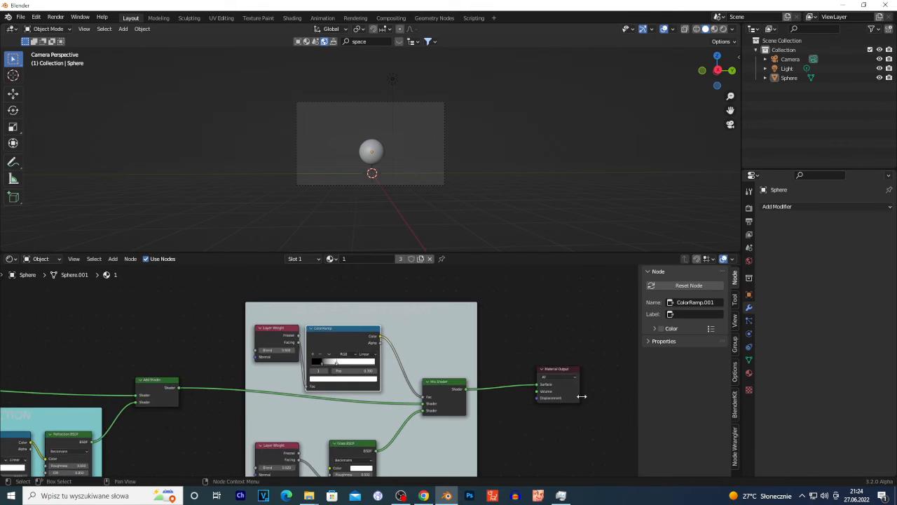
scroll(491, 421, "up", 3)
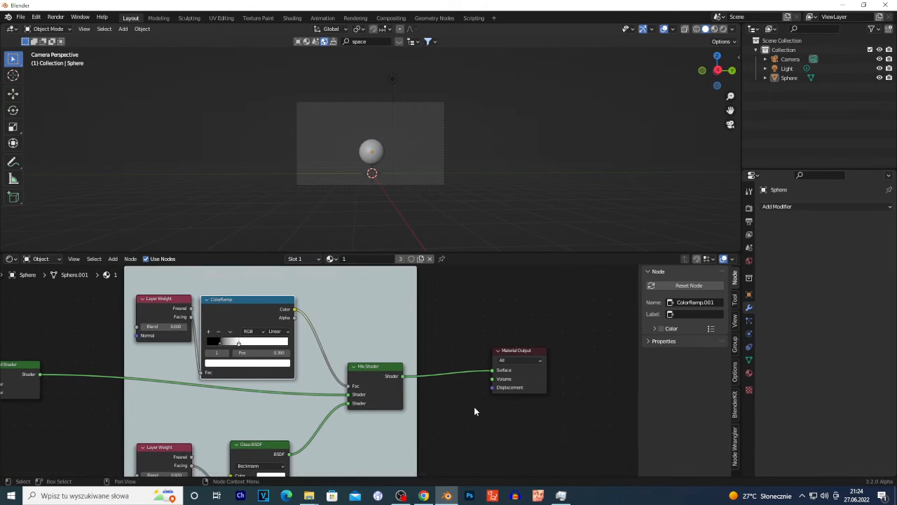
scroll(214, 413, "down", 6)
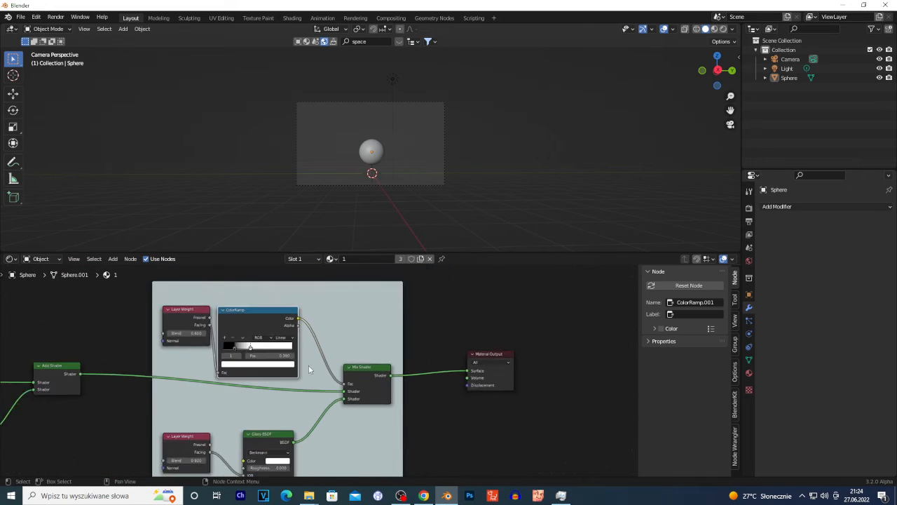
middle_click_drag(102, 386, 232, 380)
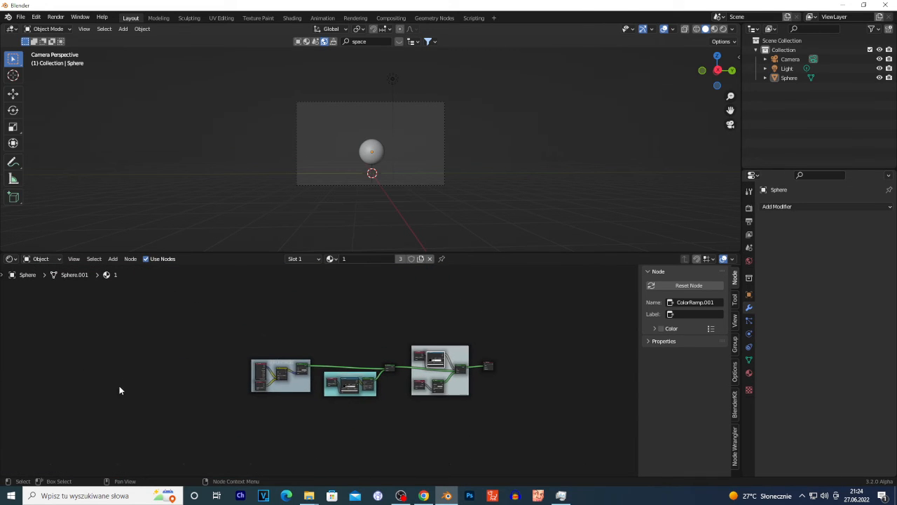
- Show the asset bar's HDR results for "space", look over the thumbnails and hide the bar again
scroll(198, 341, "up", 1)
scroll(367, 204, "up", 6)
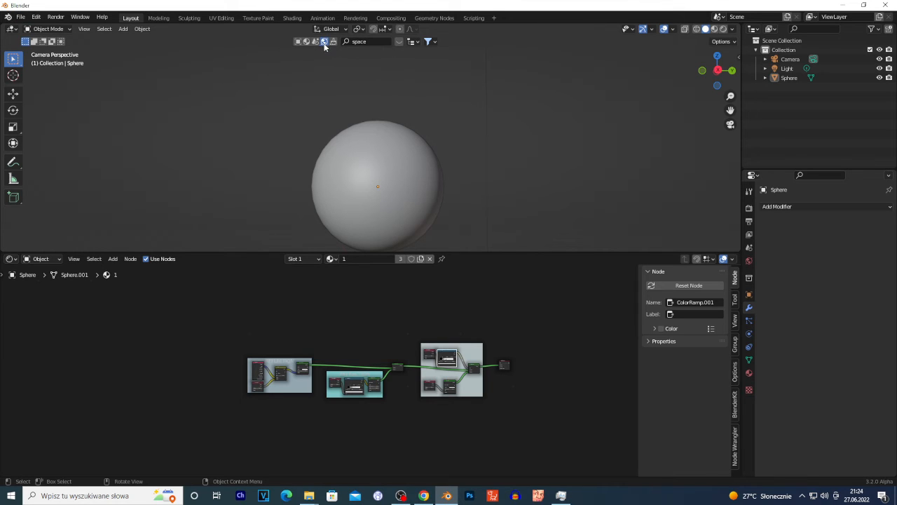
left_click(398, 42)
mouse_move(347, 98)
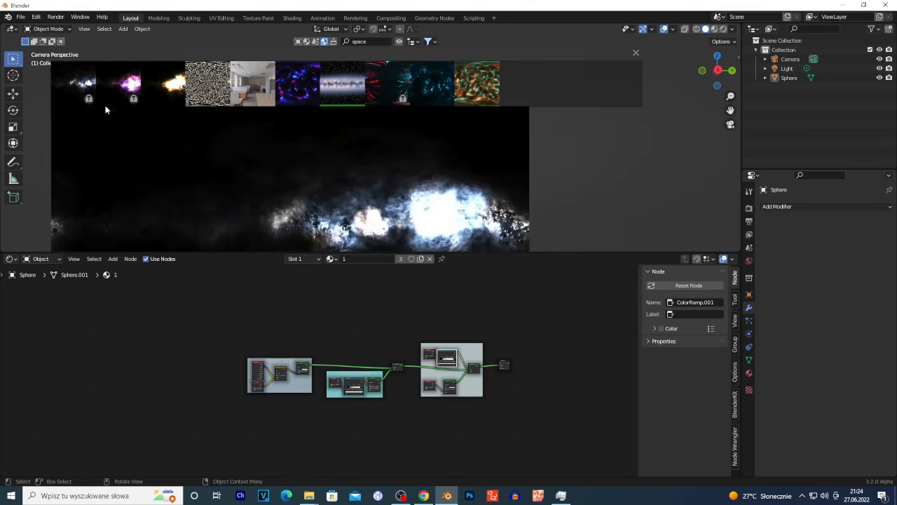
left_click(398, 43)
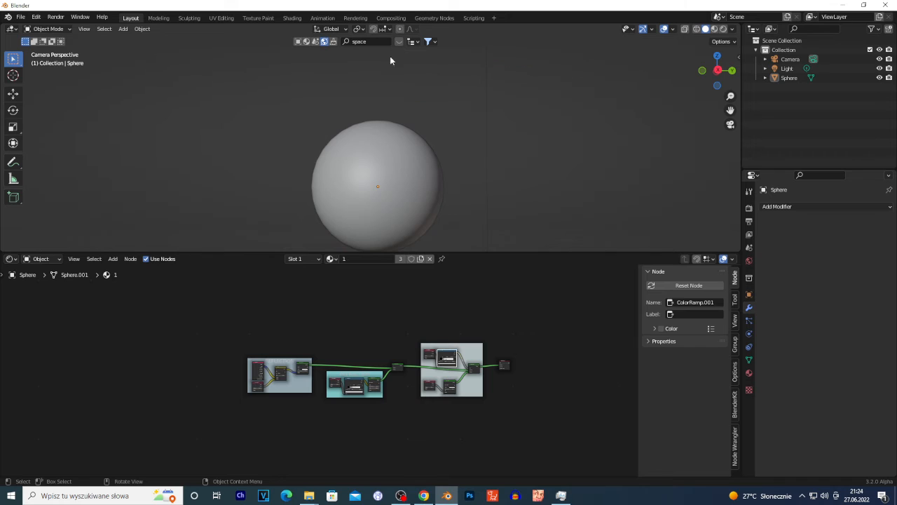
- Show the Cycles render settings, preview the sphere in Rendered viewport shading and return to Solid shading
scroll(352, 189, "down", 3)
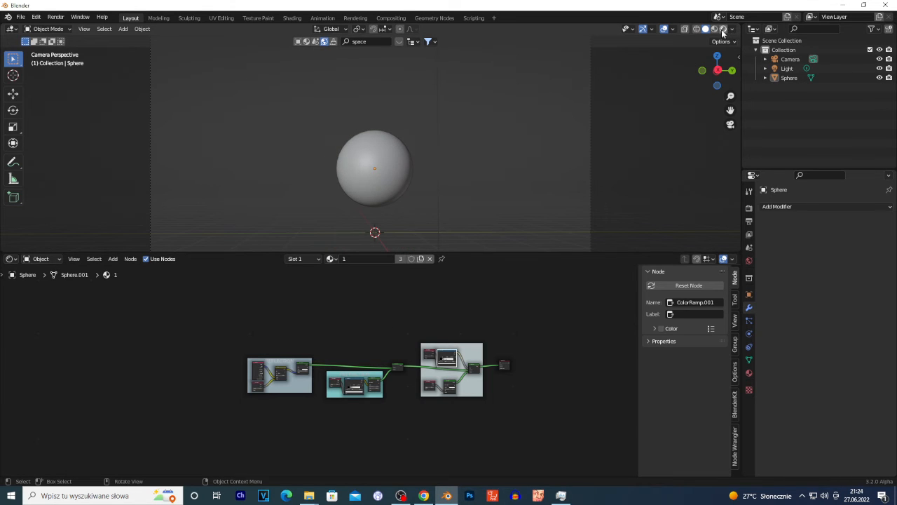
left_click(749, 207)
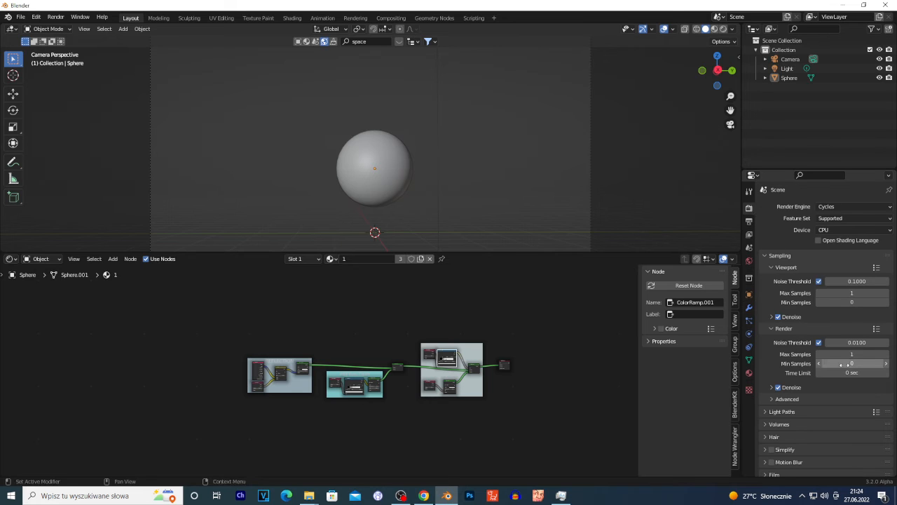
left_click(723, 29)
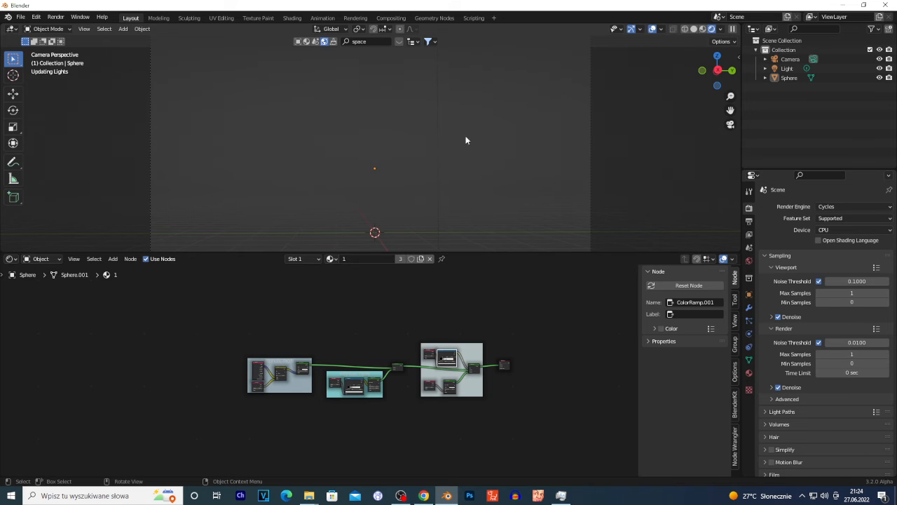
scroll(389, 195, "up", 3)
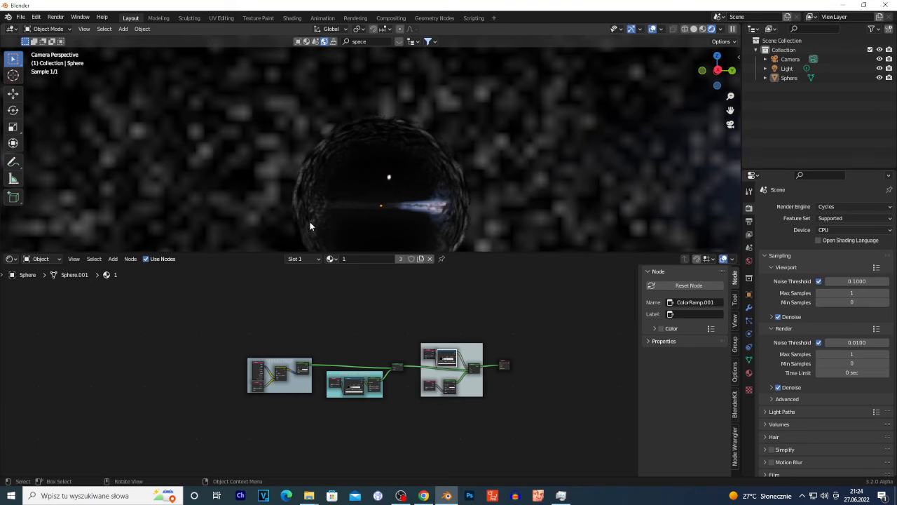
scroll(384, 168, "down", 4)
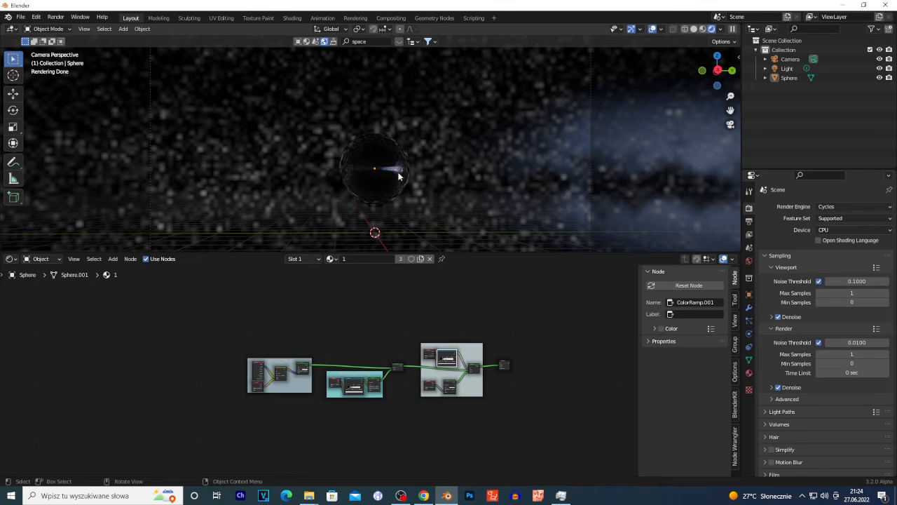
left_click(693, 29)
- Render a still image of the scene from the camera view
left_click(55, 17)
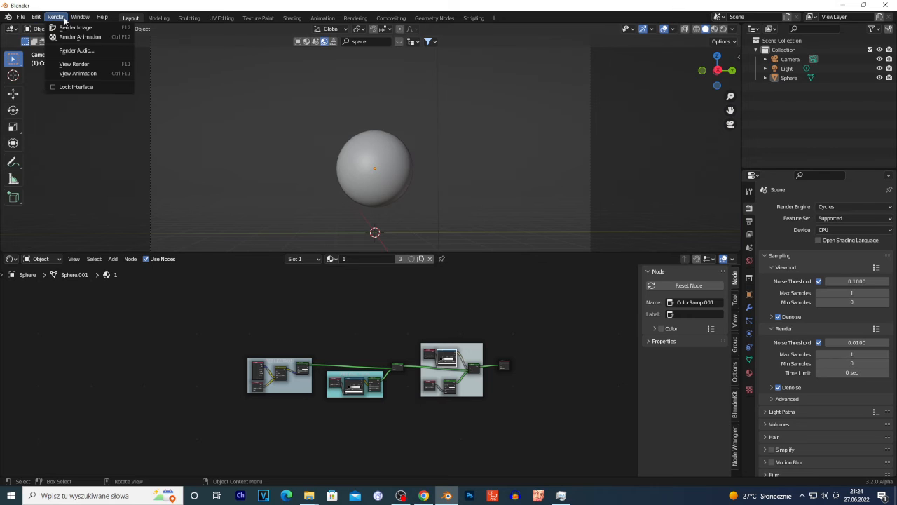
left_click(70, 26)
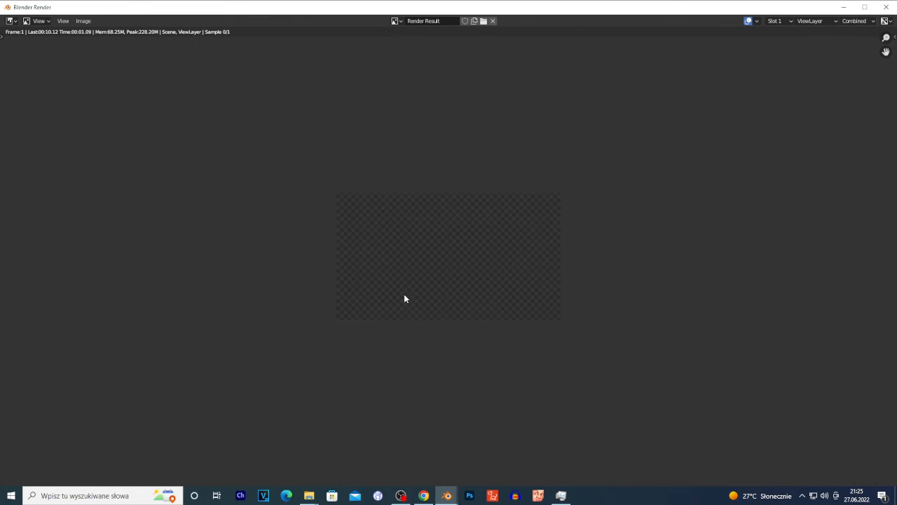
scroll(403, 294, "up", 8)
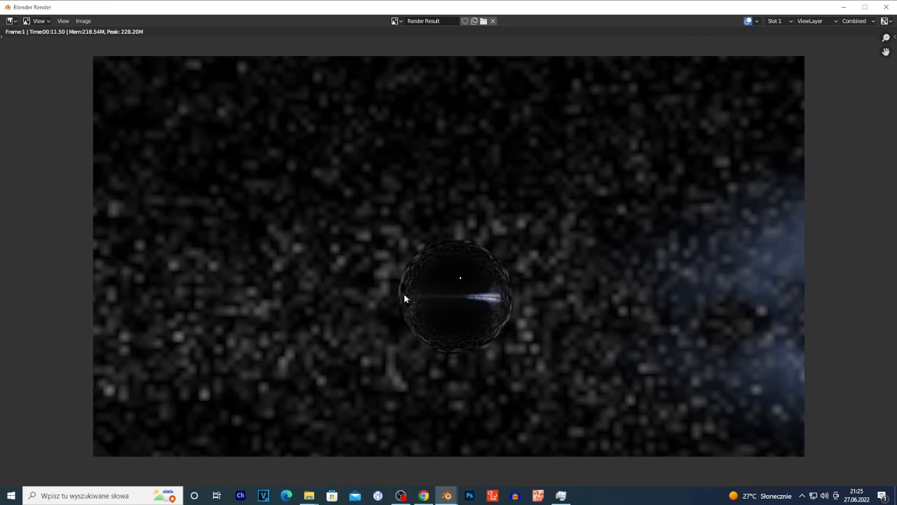
- Examine the rendered sphere up close, checking the refraction in its centre and the distortion around its edge
scroll(404, 294, "up", 4)
scroll(421, 335, "down", 3)
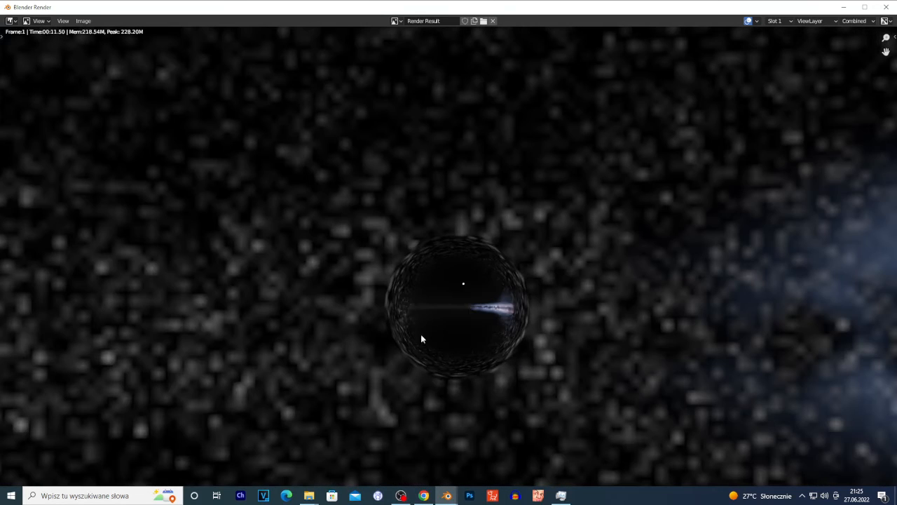
scroll(420, 338, "down", 3)
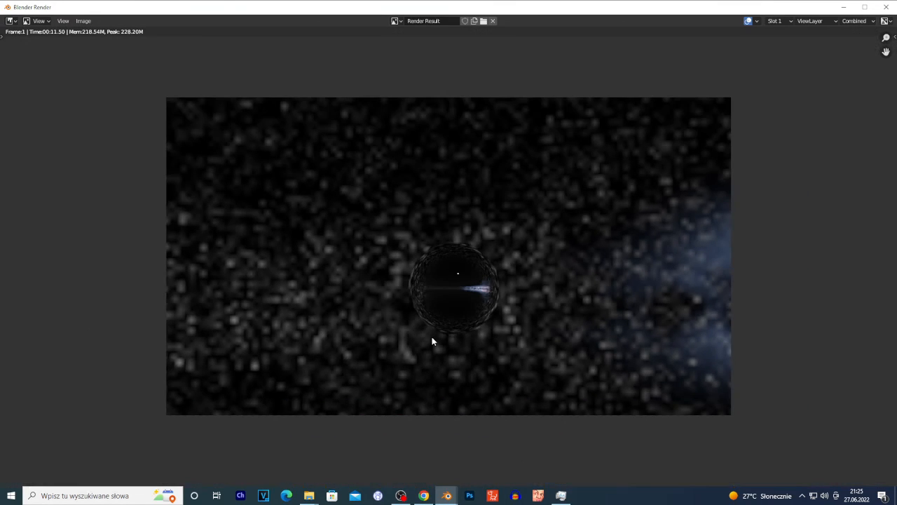
scroll(448, 331, "up", 4)
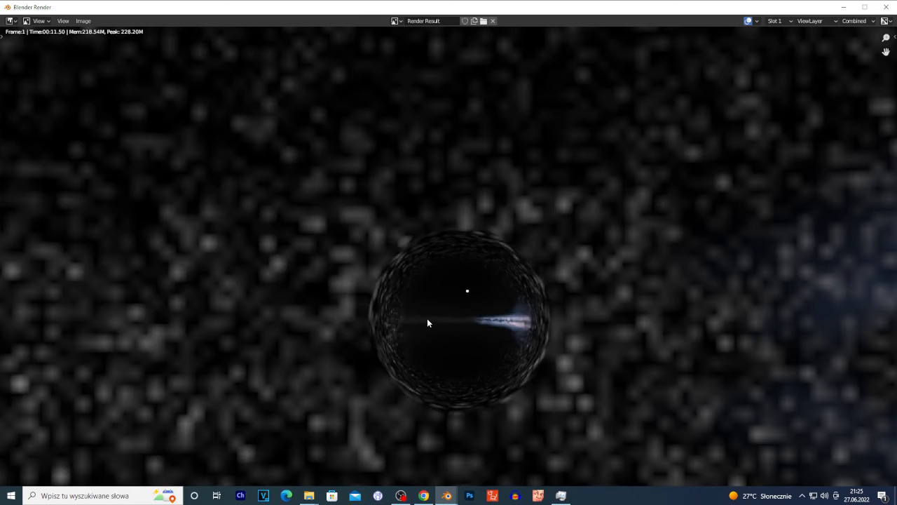
scroll(414, 334, "up", 2)
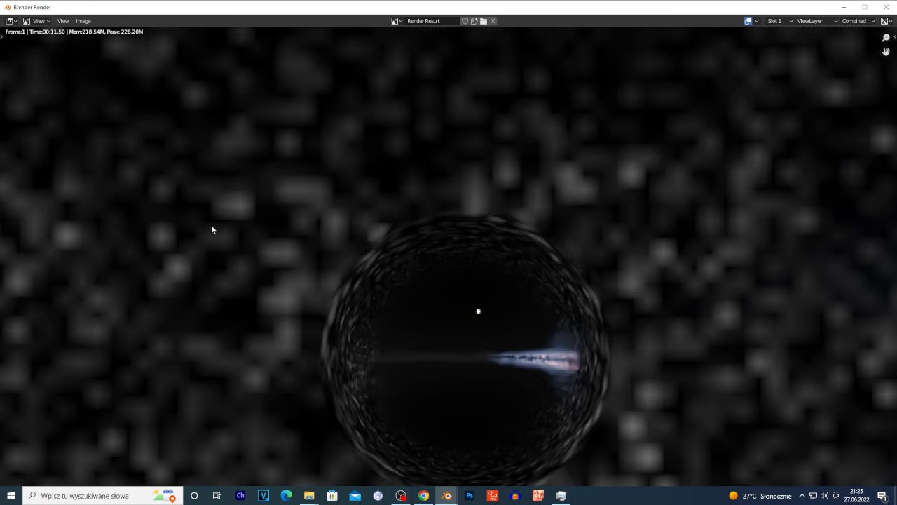
scroll(445, 304, "down", 6)
scroll(488, 301, "up", 5)
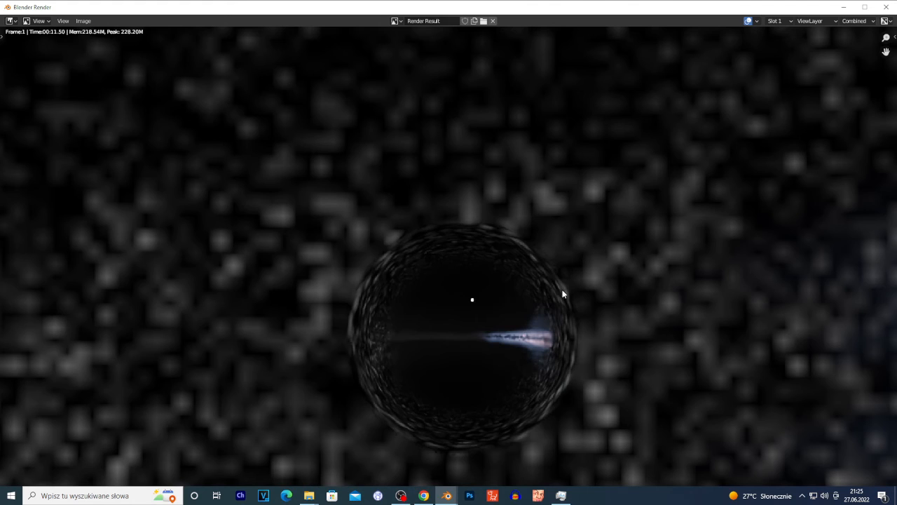
- Examine the rendered sphere's bright refracted streak and rim distortion up close, view the whole image, and close the render window
scroll(481, 274, "down", 5)
scroll(491, 276, "up", 4)
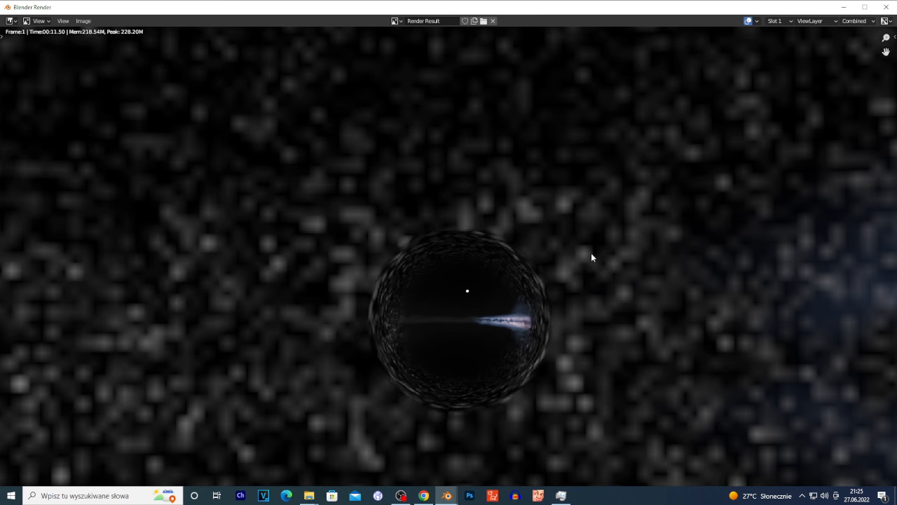
scroll(487, 324, "up", 3)
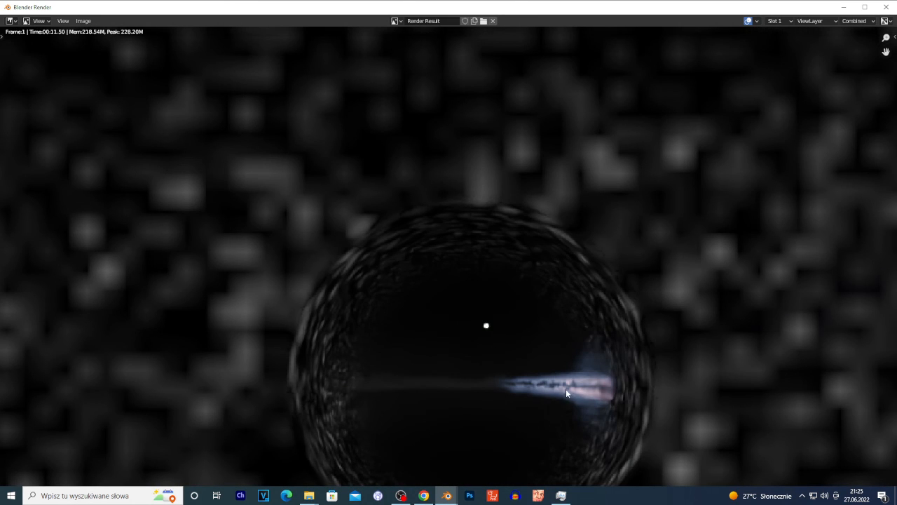
scroll(583, 400, "up", 1)
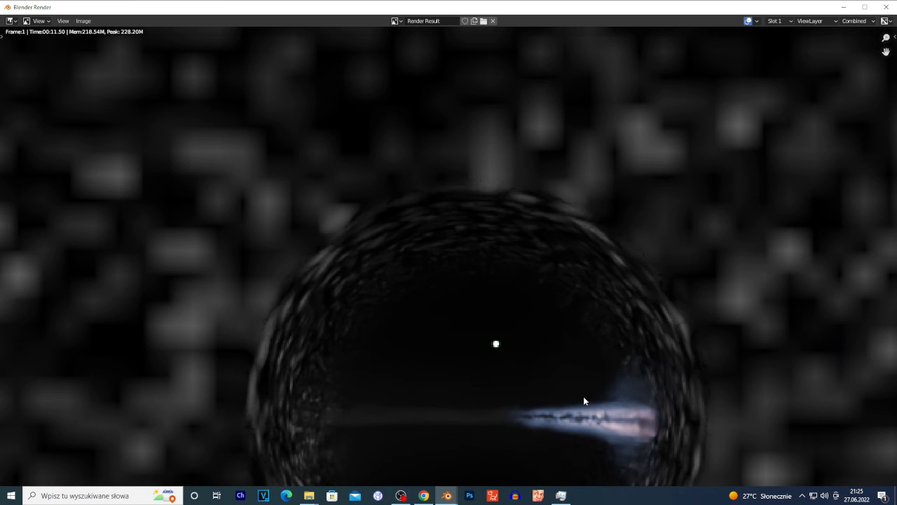
scroll(584, 400, "down", 5)
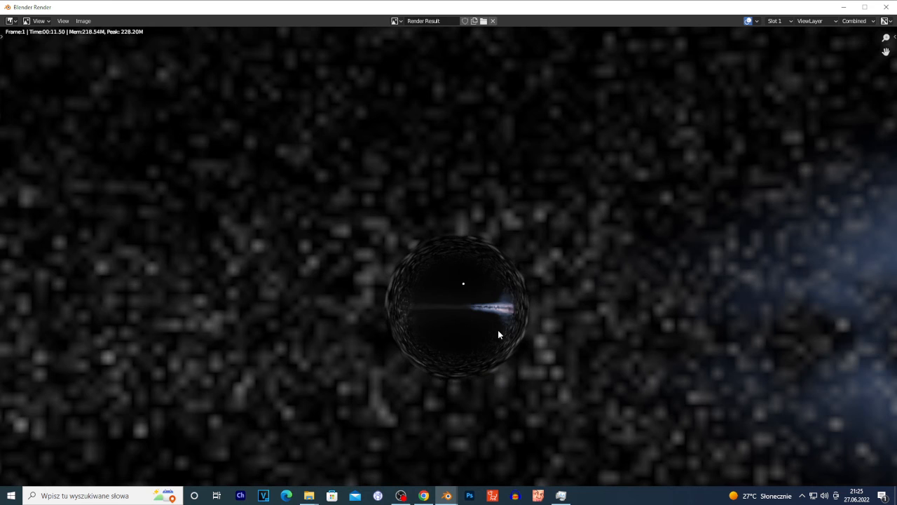
scroll(442, 311, "down", 4)
scroll(447, 339, "up", 4)
scroll(441, 334, "down", 5)
scroll(438, 345, "up", 3)
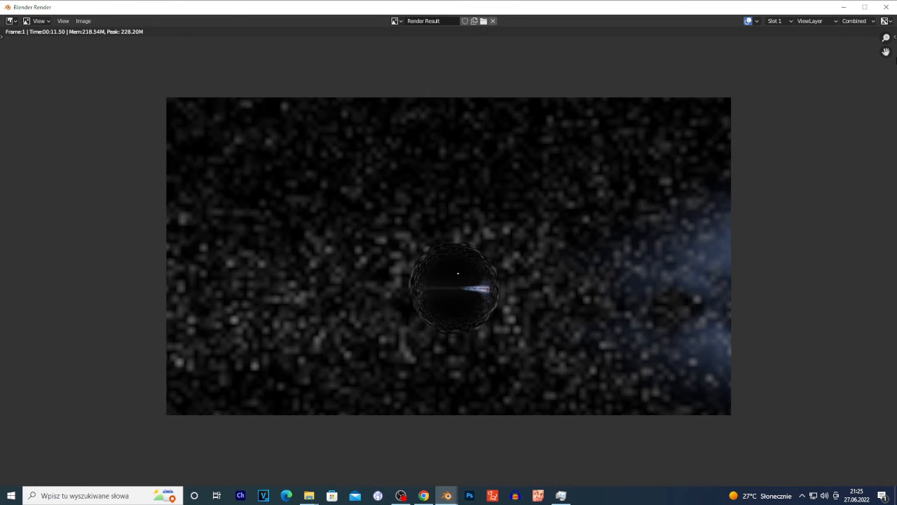
left_click(886, 6)
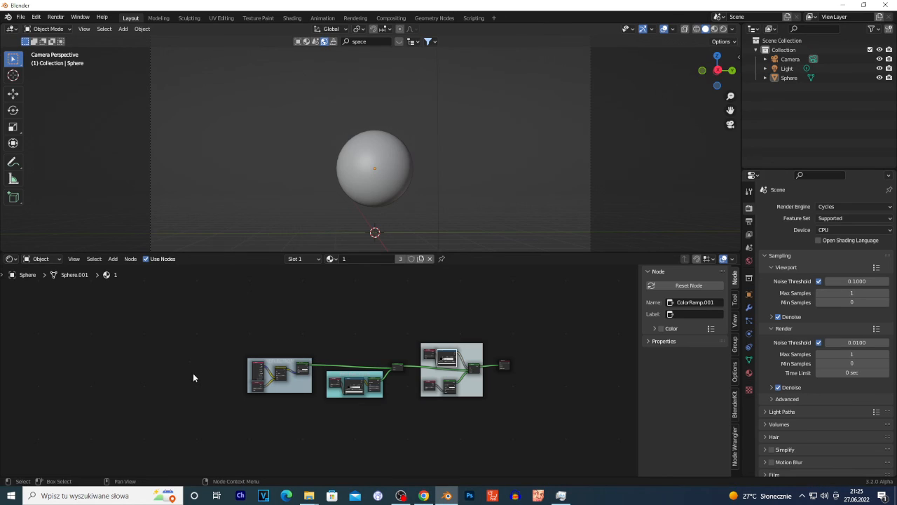
scroll(187, 404, "down", 1)
middle_click_drag(184, 408, 257, 378)
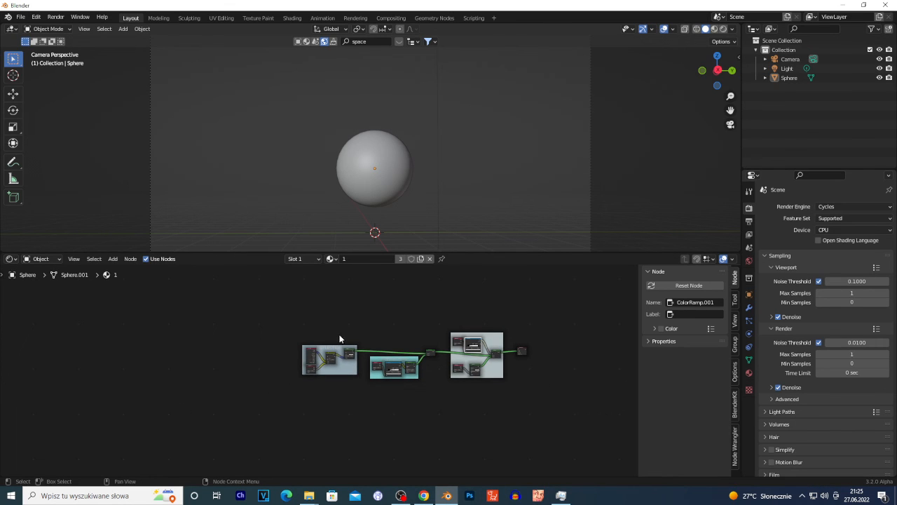
scroll(301, 380, "up", 2)
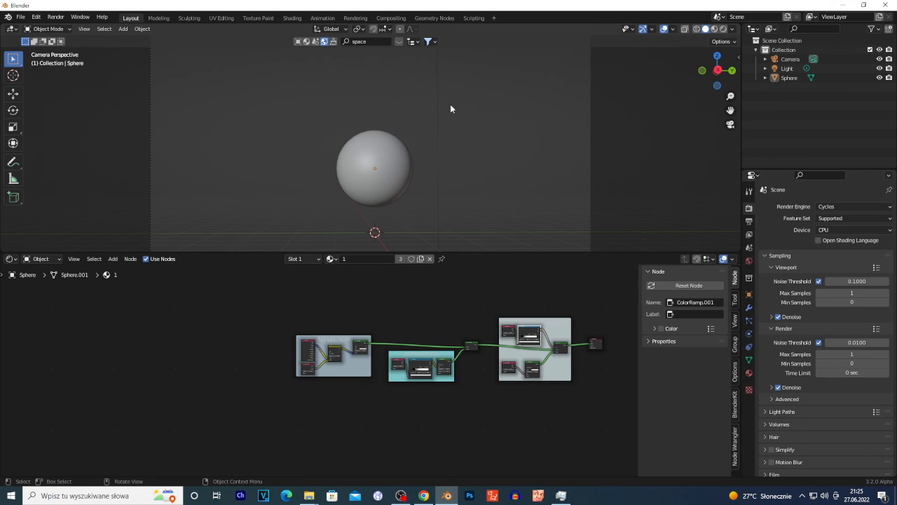
left_click(400, 496)
left_click(747, 328)
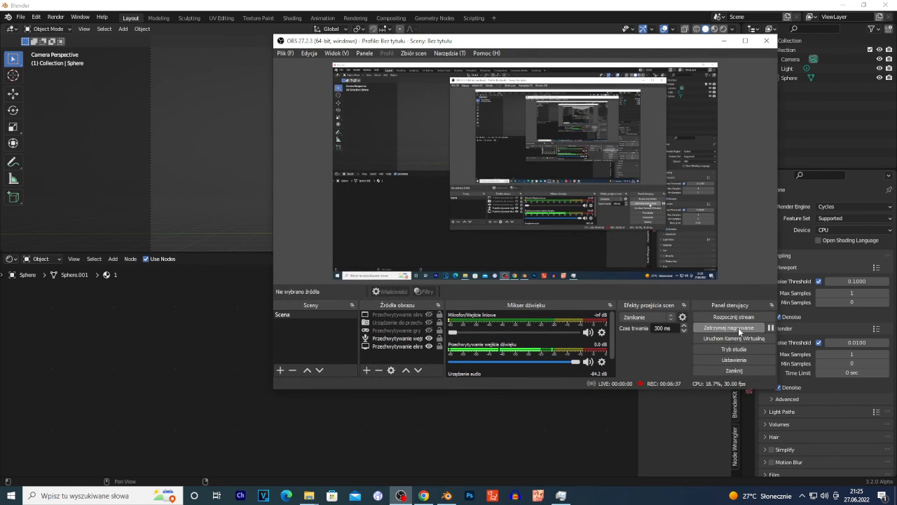